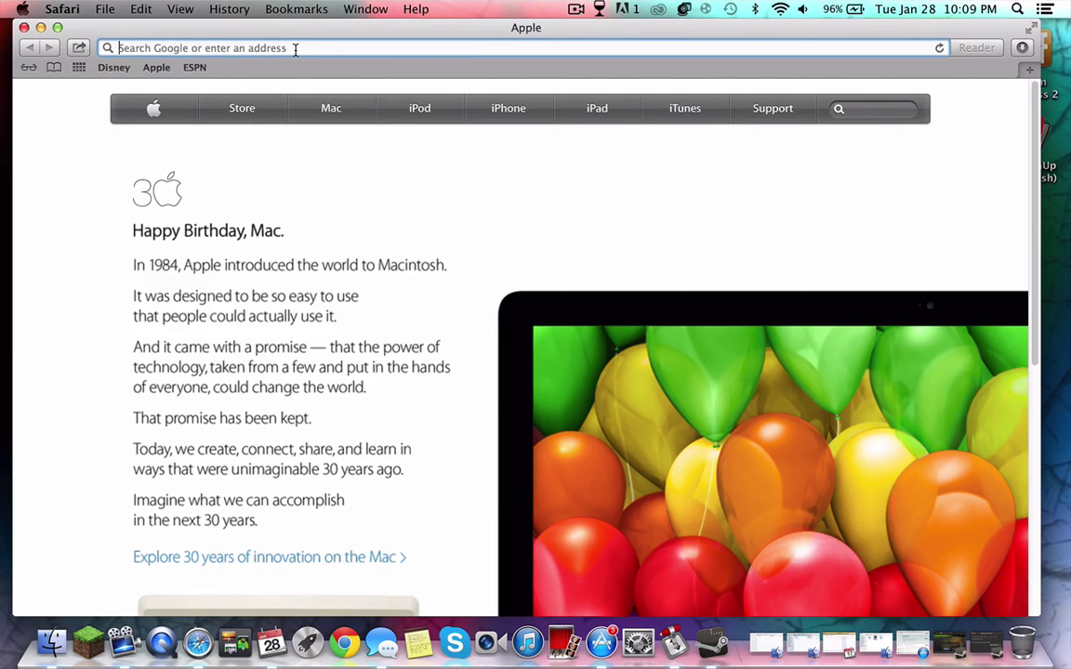
Open the WineBottler download page at winebottler.kronenberg.org to view the available versions, and close the browser window.
type("winebottler.kronenberg.org")
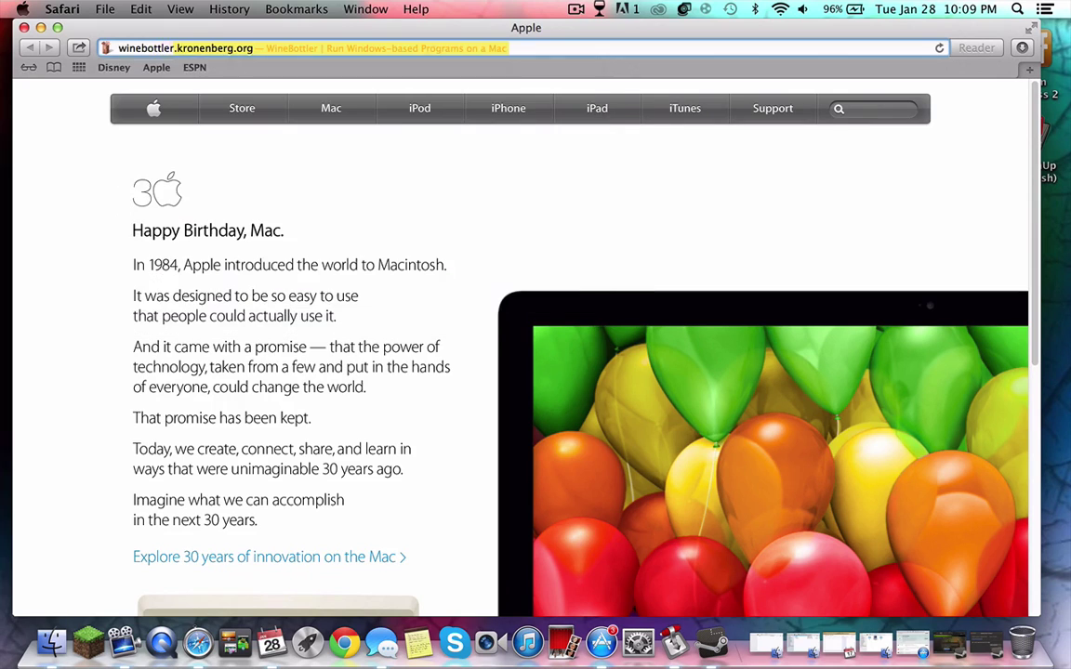
key("Return")
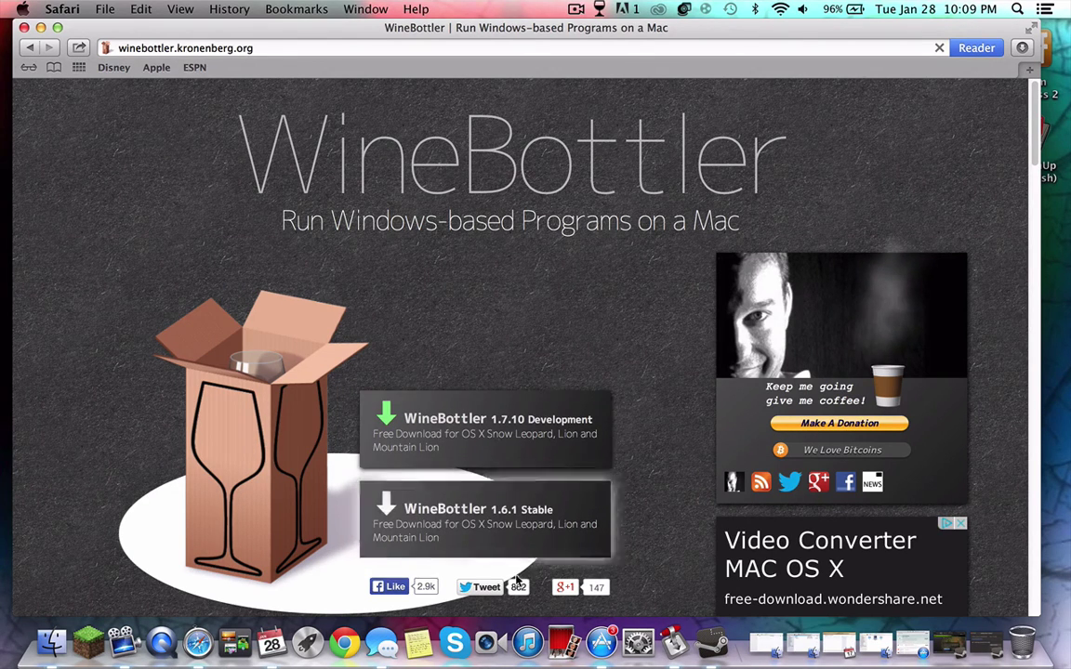
left_click(24, 27)
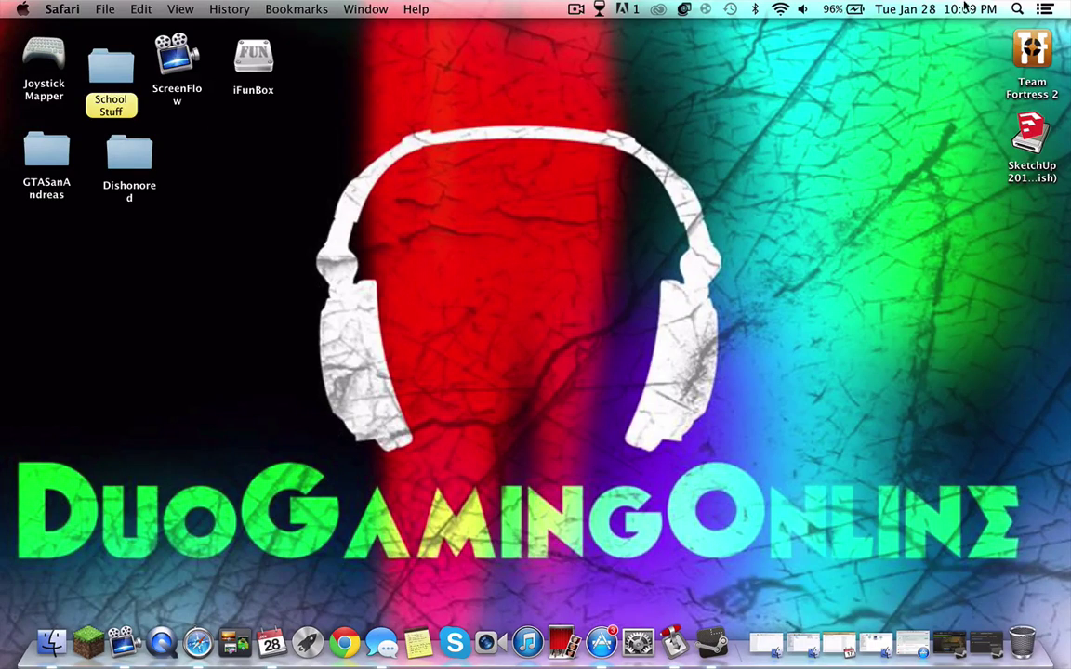
Find Wine and WineBottler with a Spotlight search for "wine", place an alias of each on the desktop, and open Wine.
left_click(1017, 8)
type("wine")
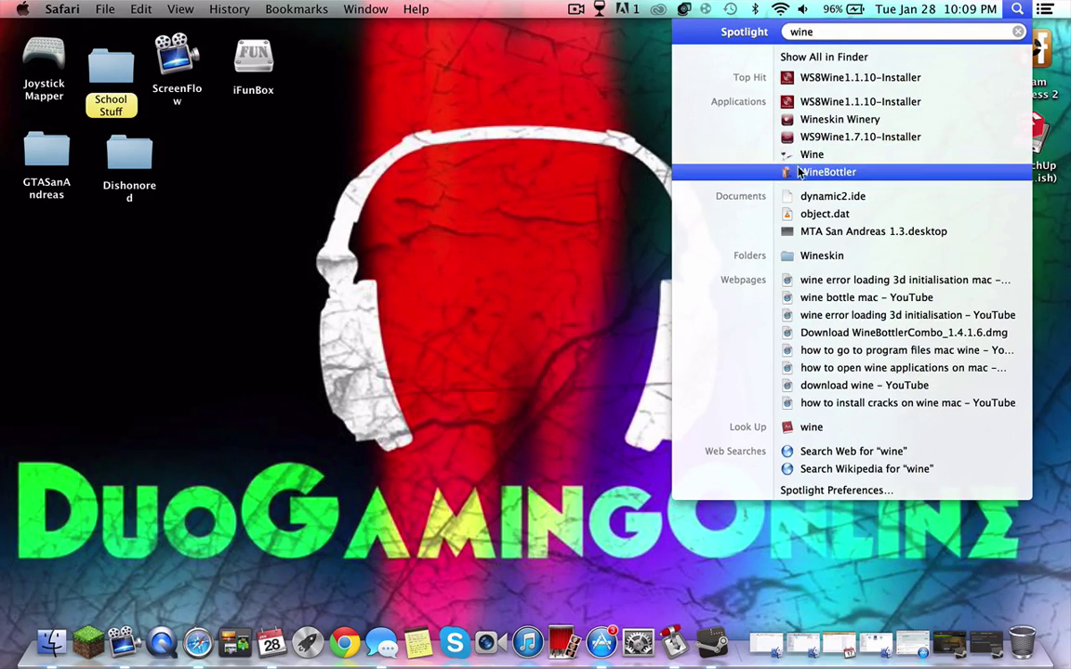
left_click_drag(786, 156, 531, 158)
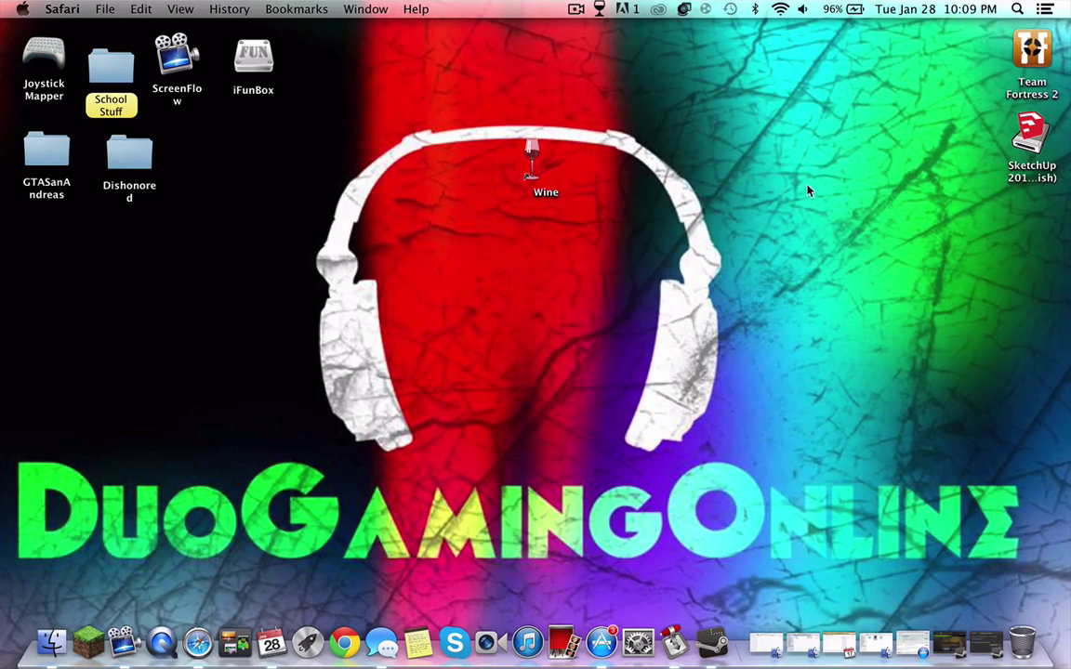
key("super+space")
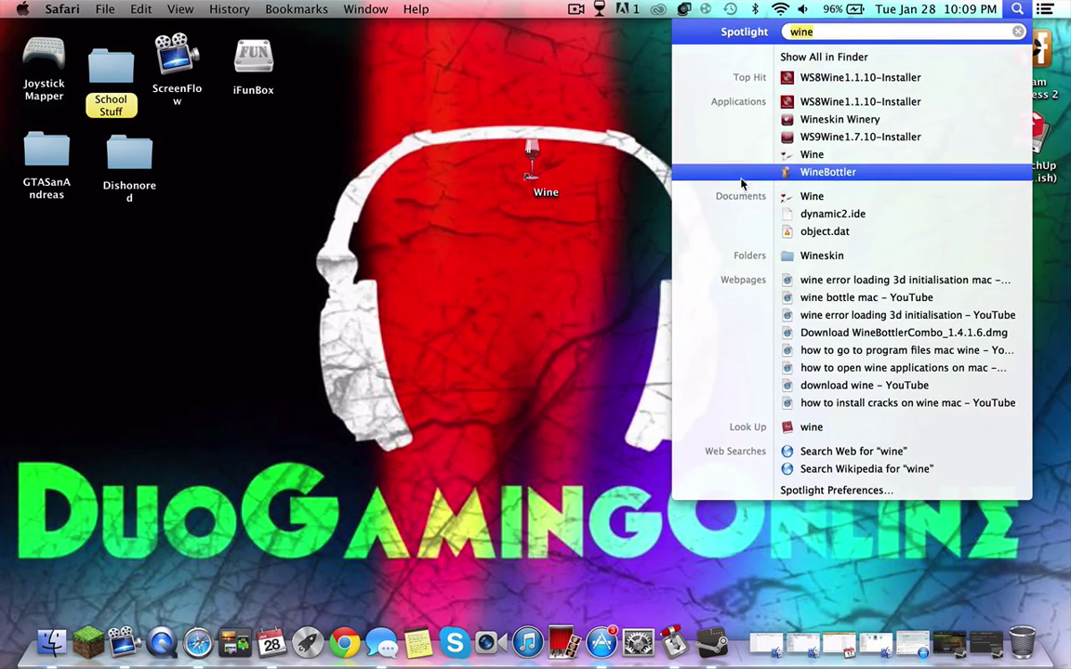
left_click_drag(784, 177, 780, 298)
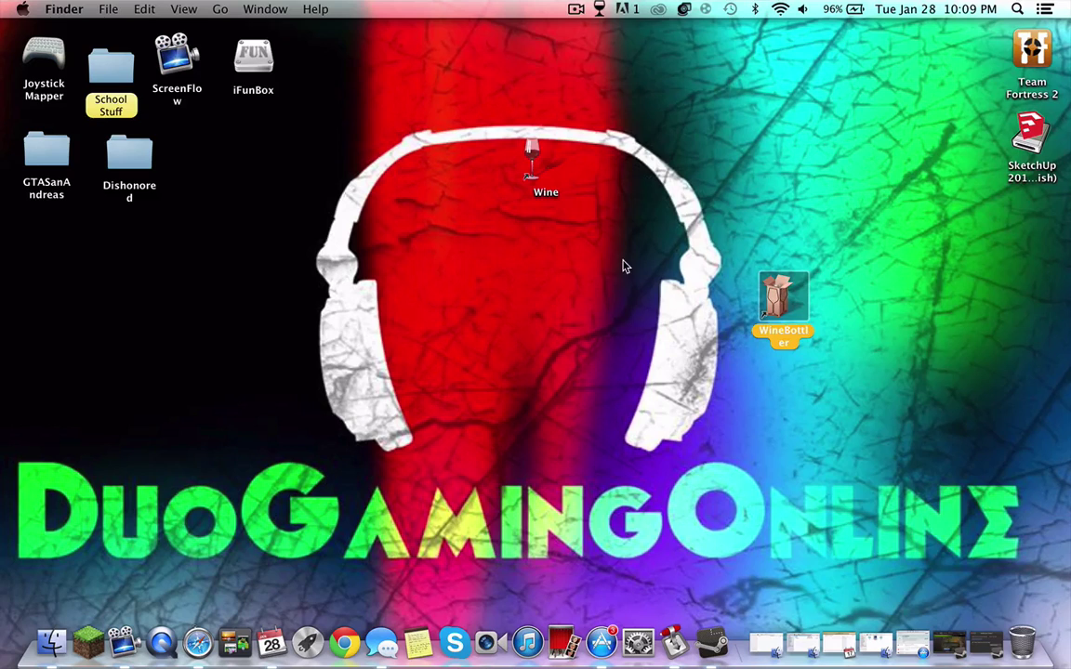
double_click(531, 156)
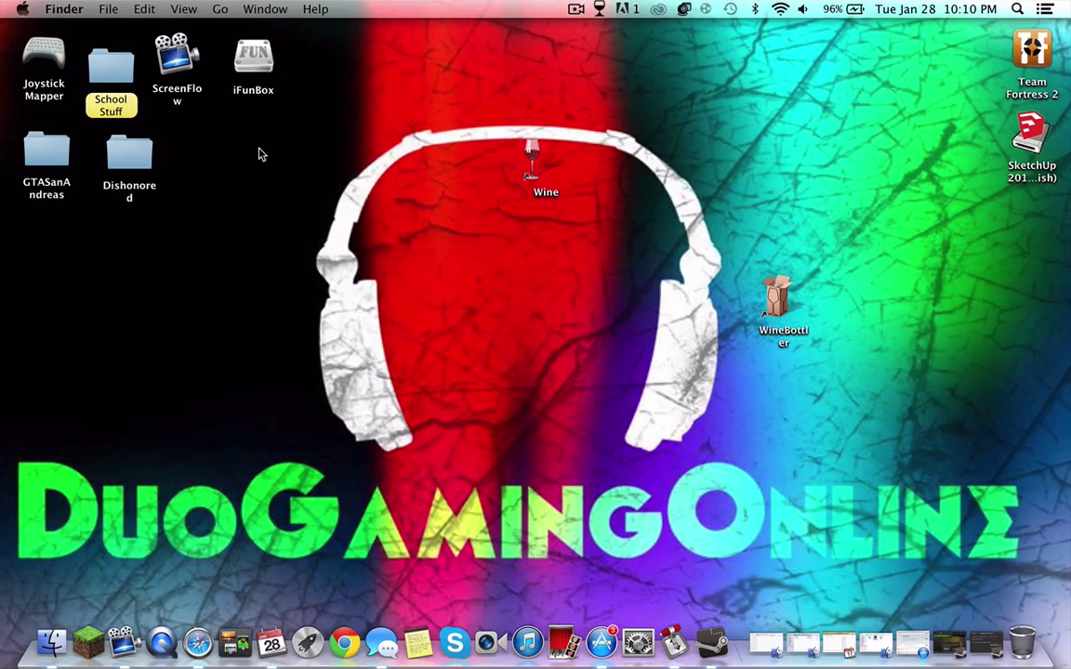
Open the Dishonored folder on the desktop to view its installer files, and close it.
left_click(119, 160)
double_click(119, 160)
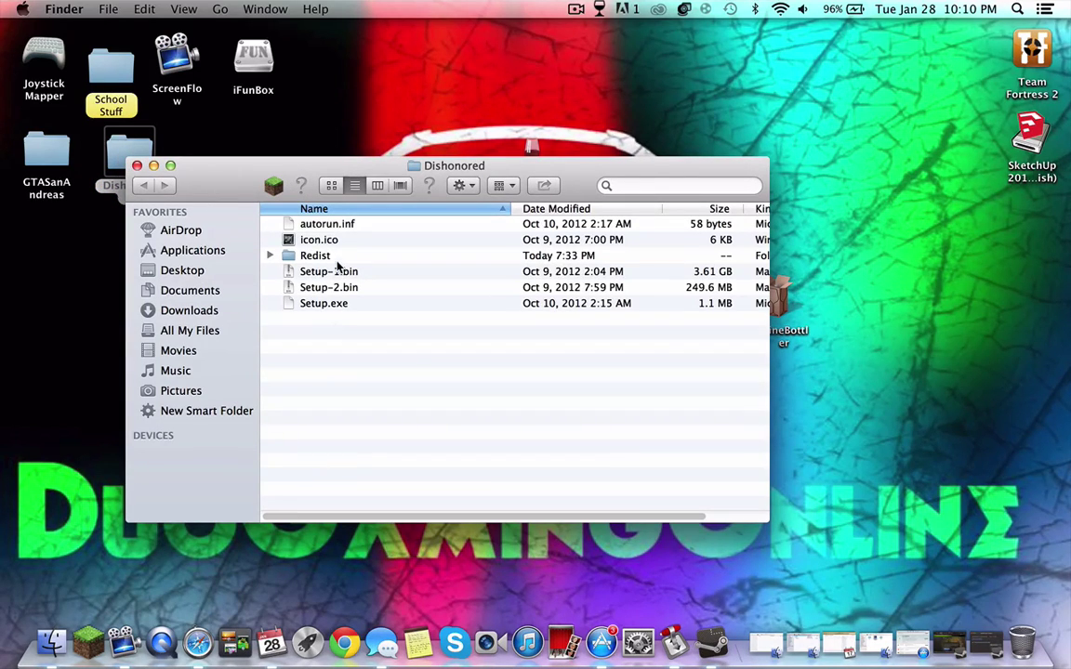
left_click(137, 165)
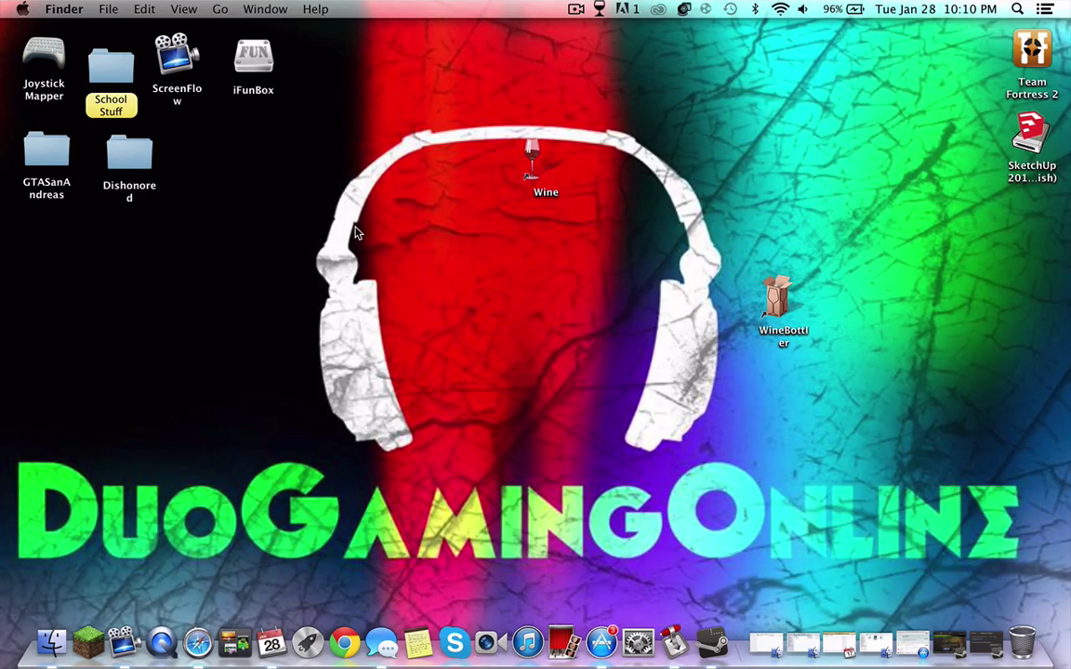
left_click_drag(621, 128, 505, 205)
left_click(505, 205)
Reopen the Dishonored folder and examine Setup.exe, Setup-1.bin and Setup-2.bin.
double_click(130, 154)
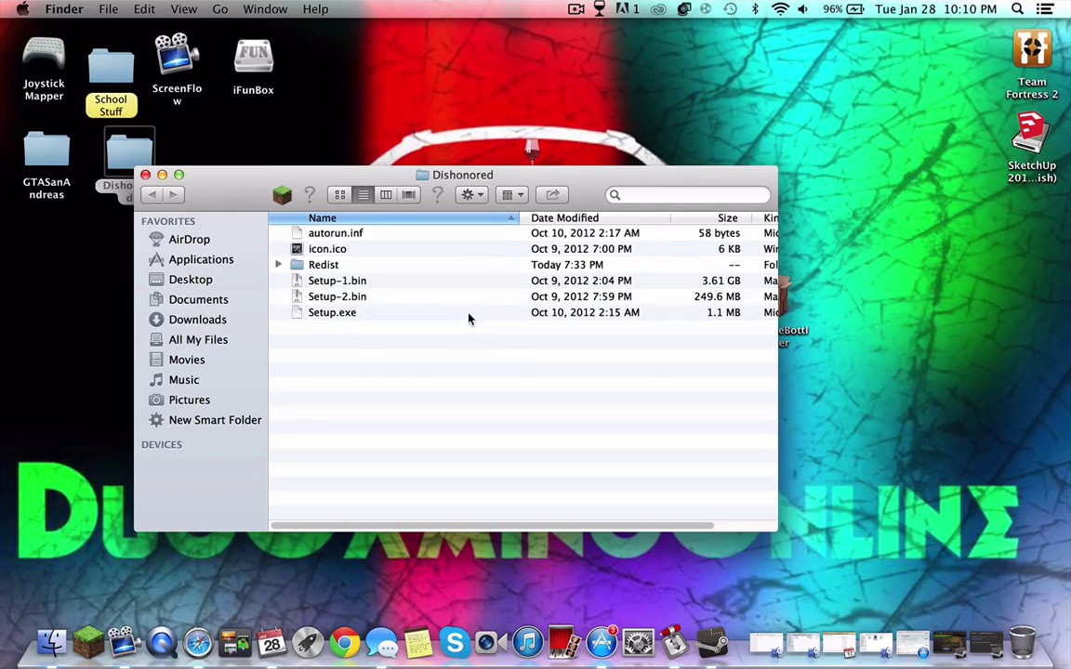
left_click(467, 317)
left_click(433, 384)
left_click(362, 316)
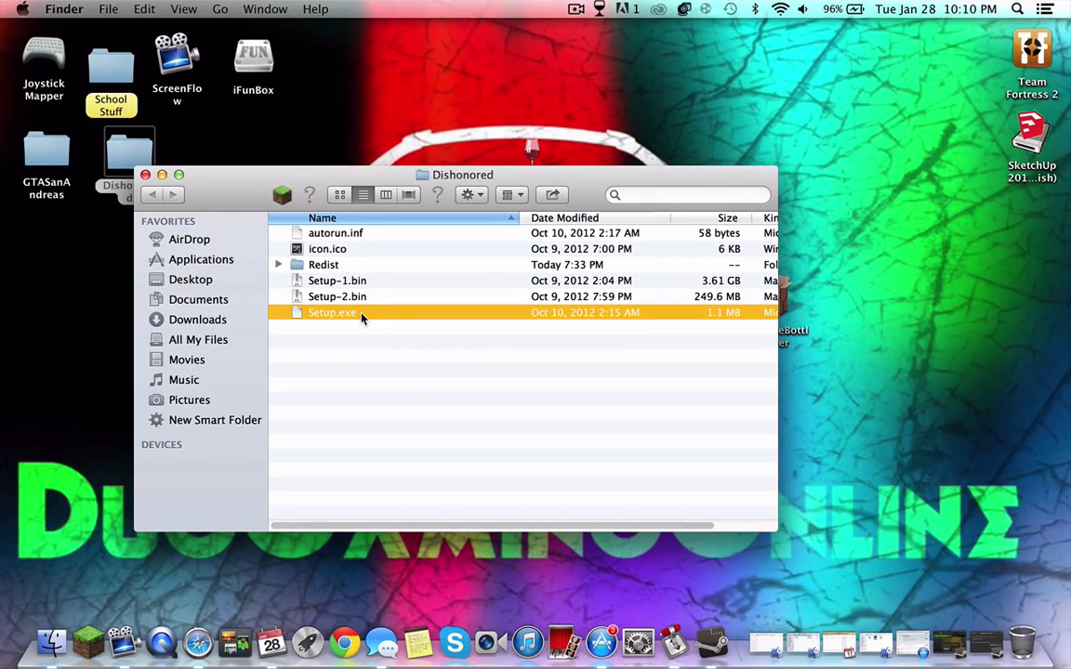
left_click(337, 354)
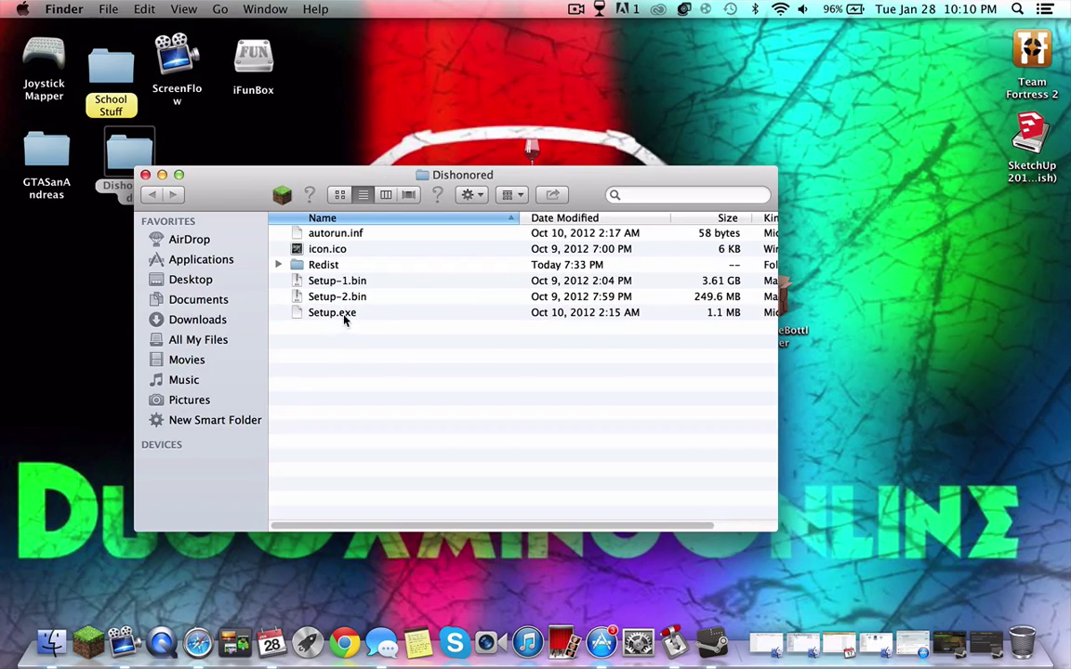
left_click(344, 316)
left_click(336, 280)
left_click(338, 296)
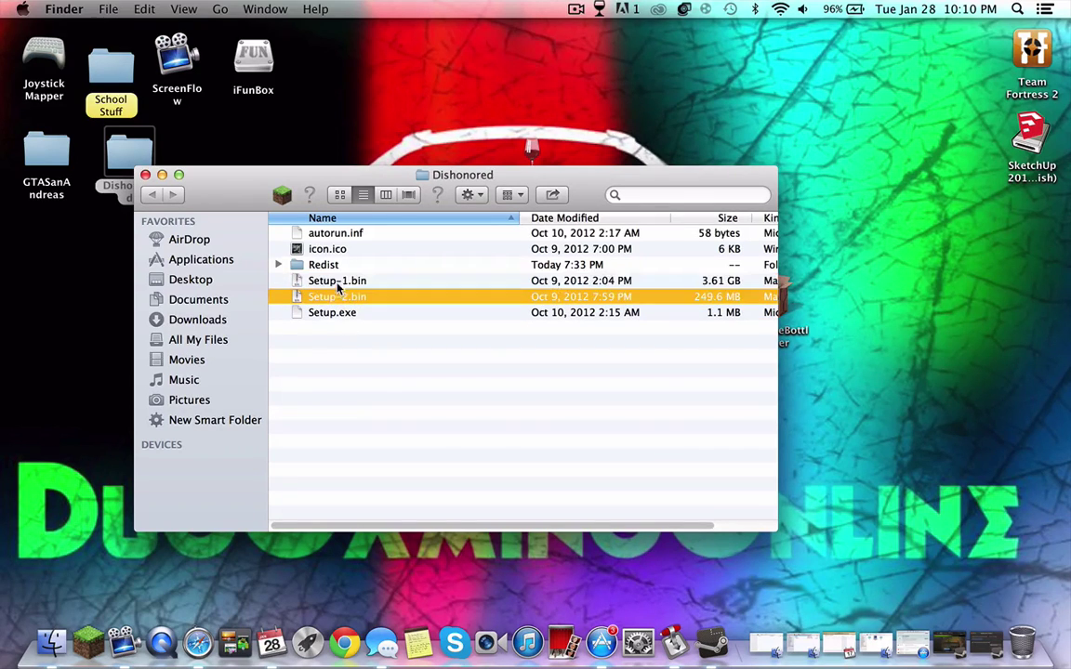
left_click(337, 281)
left_click(337, 296)
Try to run Setup.exe directly in Wine, dismiss the error dialog and close the Dishonored folder.
double_click(333, 313)
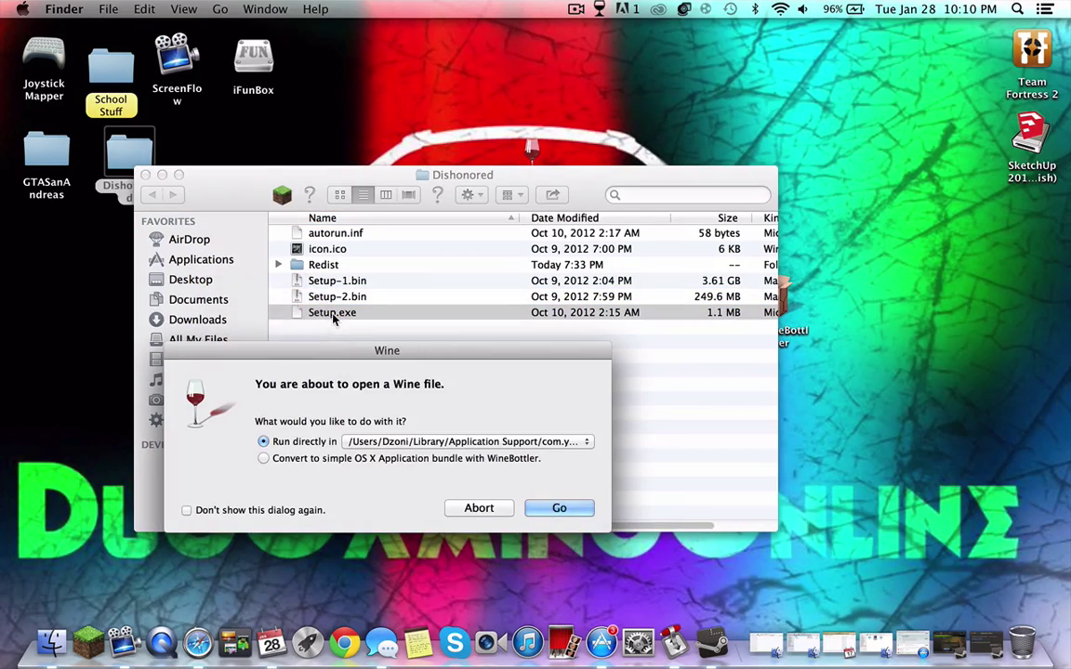
left_click(561, 509)
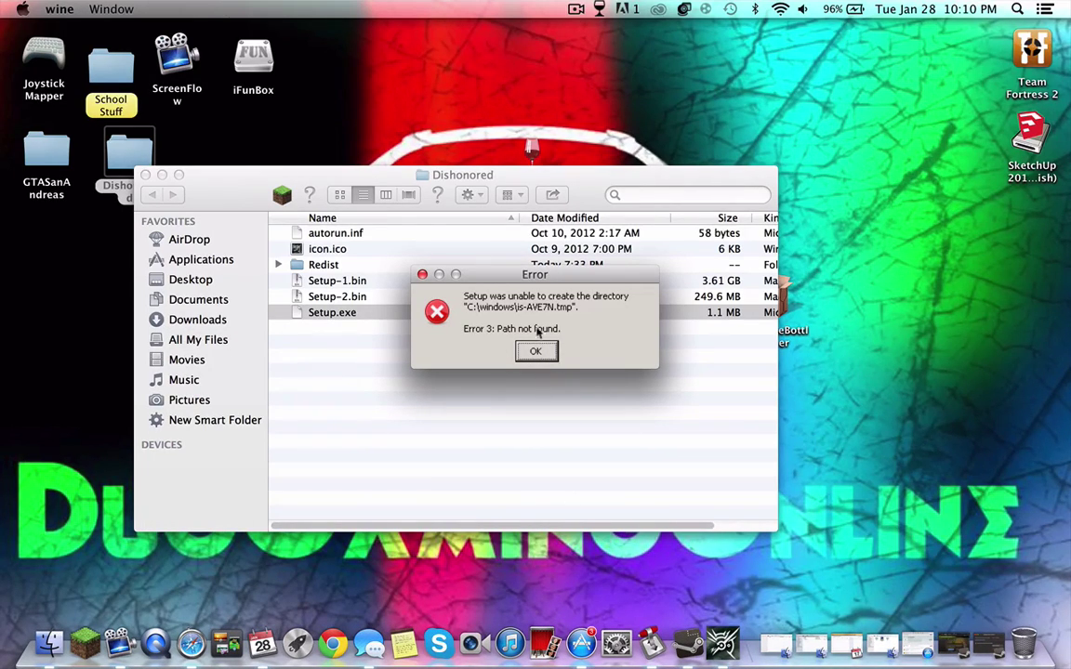
left_click(533, 353)
left_click(530, 356)
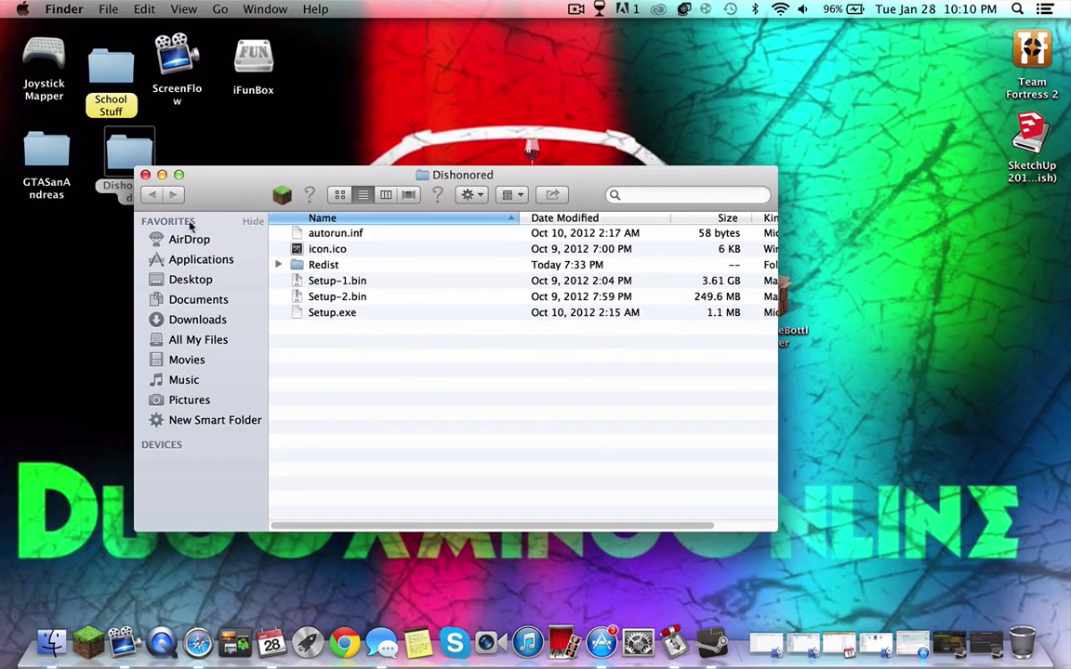
left_click(145, 175)
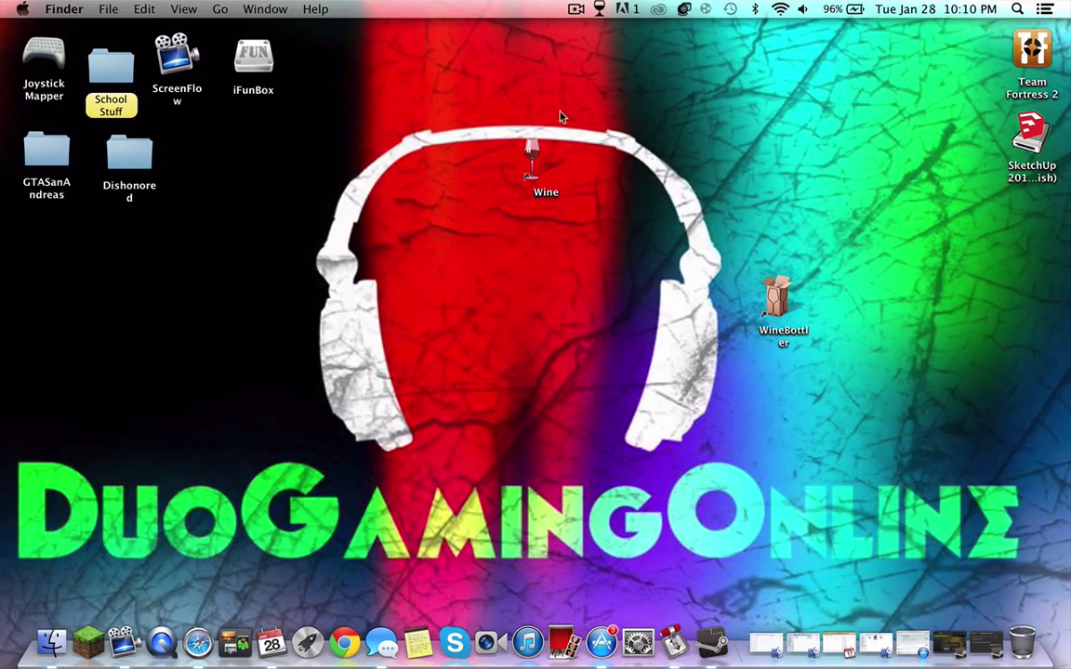
Move the Wine alias on the desktop closer to the WineBottler alias.
left_click(526, 156)
left_click_drag(526, 156, 676, 170)
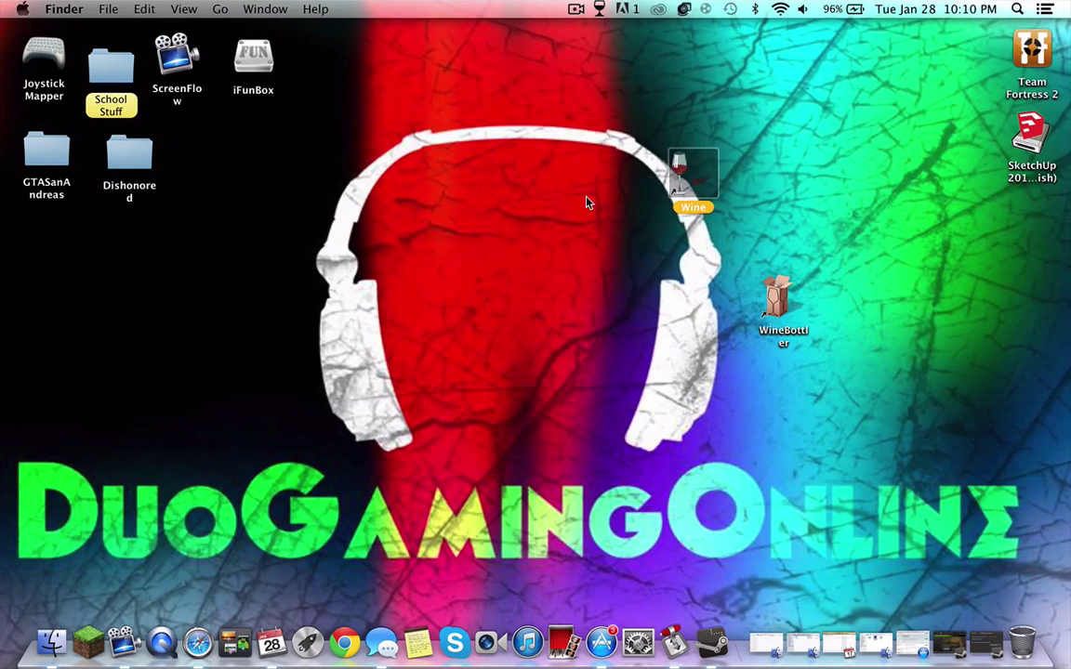
Try once more to run Setup.exe from the Dishonored folder directly in Wine, and close the error and the folder.
double_click(129, 159)
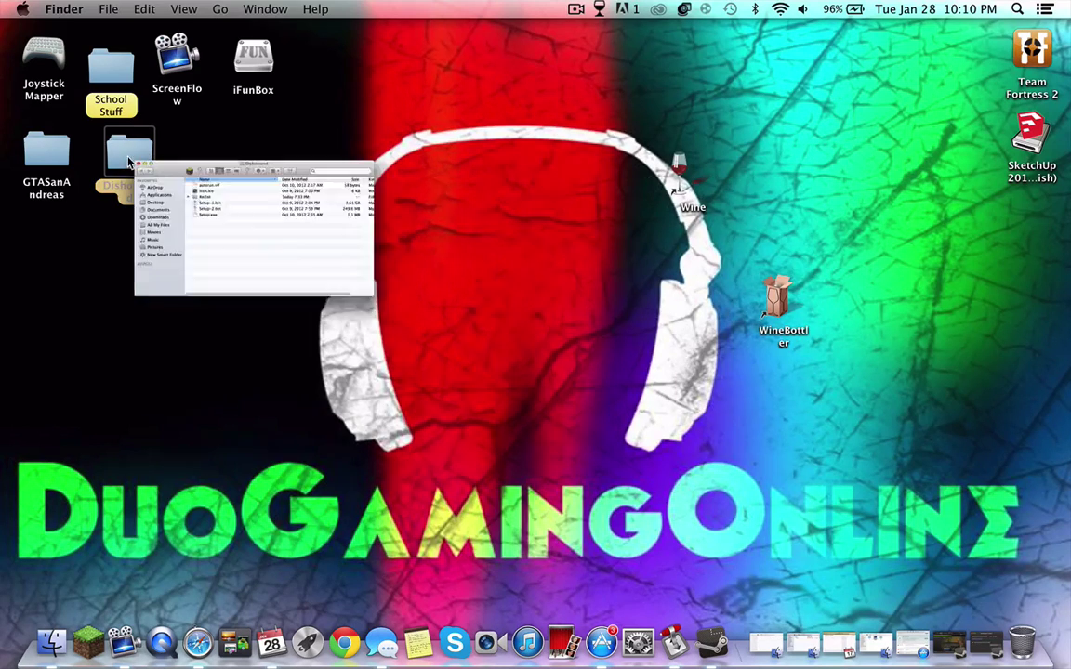
double_click(325, 322)
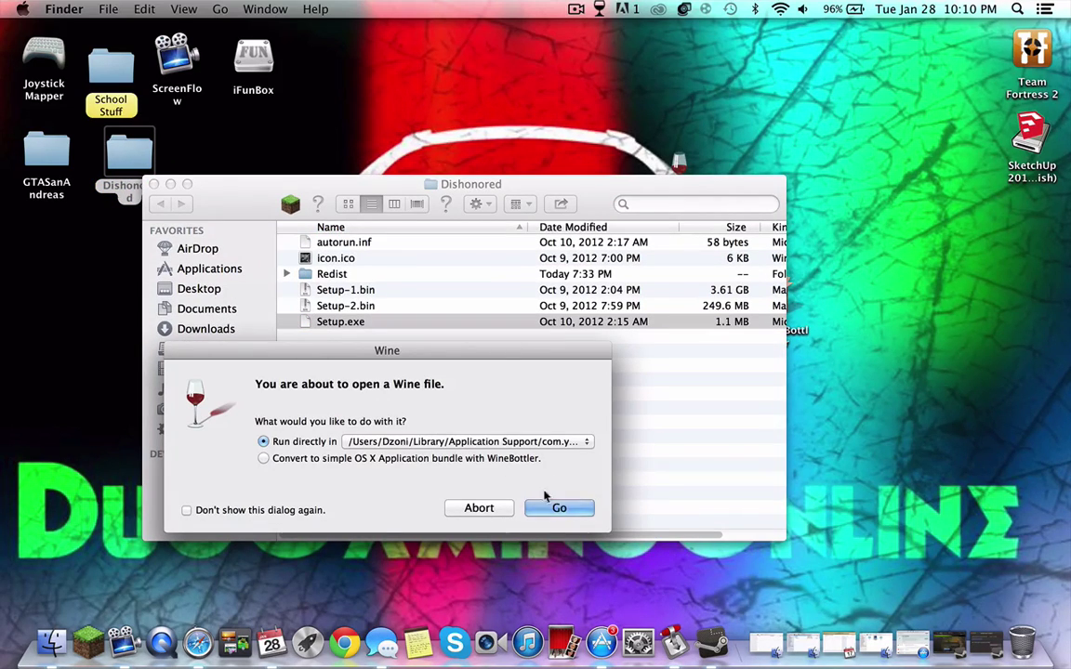
left_click(572, 511)
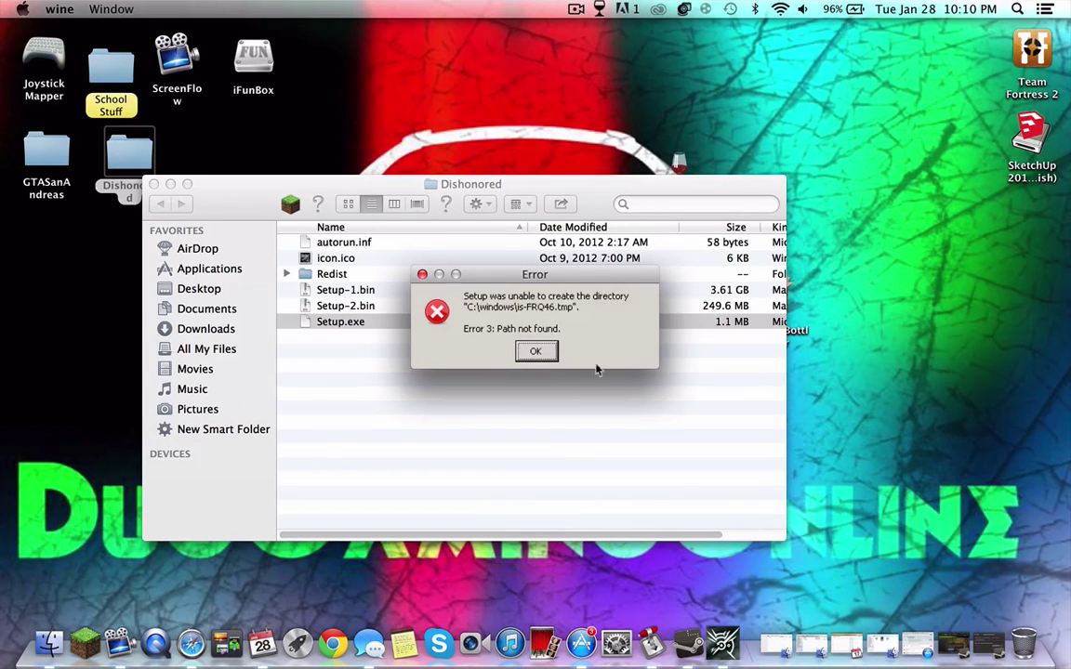
left_click(538, 351)
left_click(154, 185)
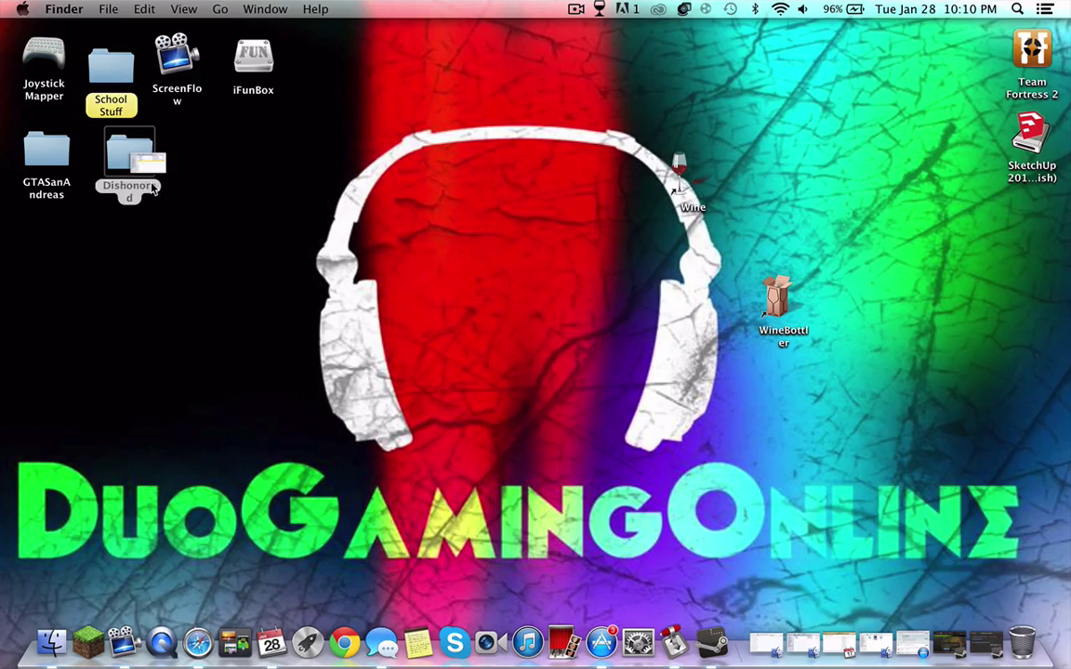
Search Spotlight for "winesk", launch Wineskin Winery and select the installed engine WS8Wine1.1.10.
left_click(1017, 8)
key("BackSpace")
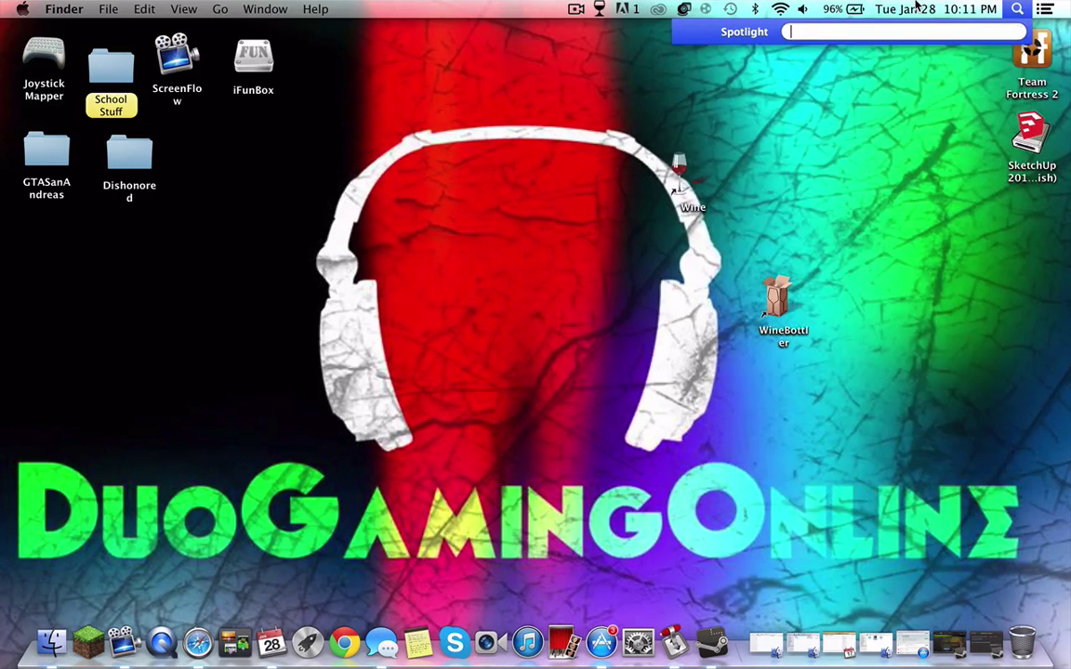
type("winesk")
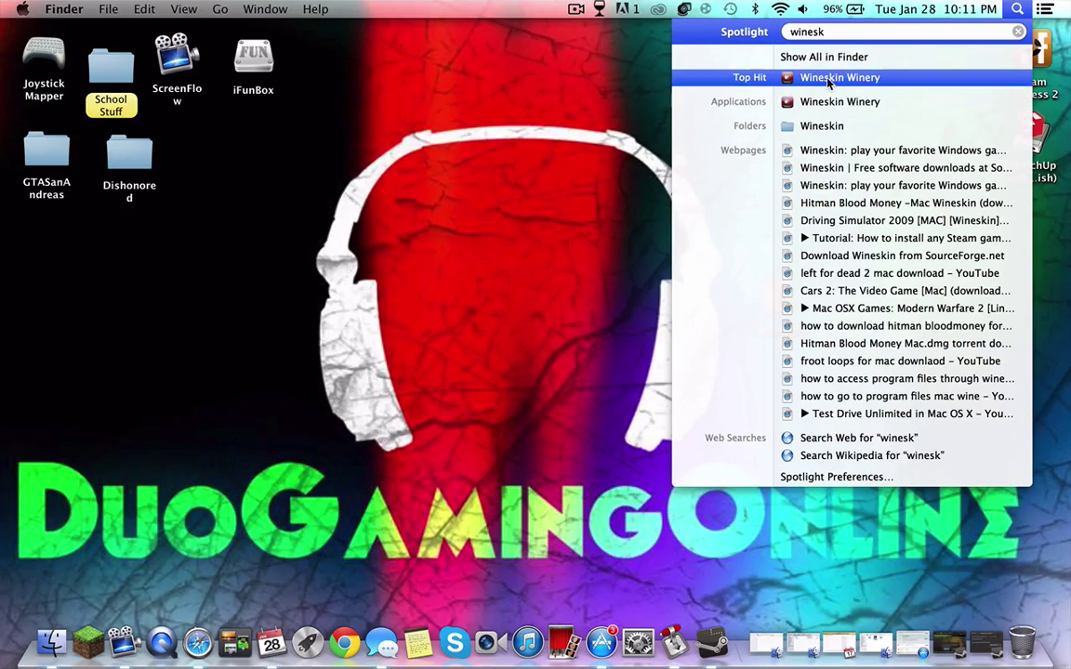
left_click(828, 80)
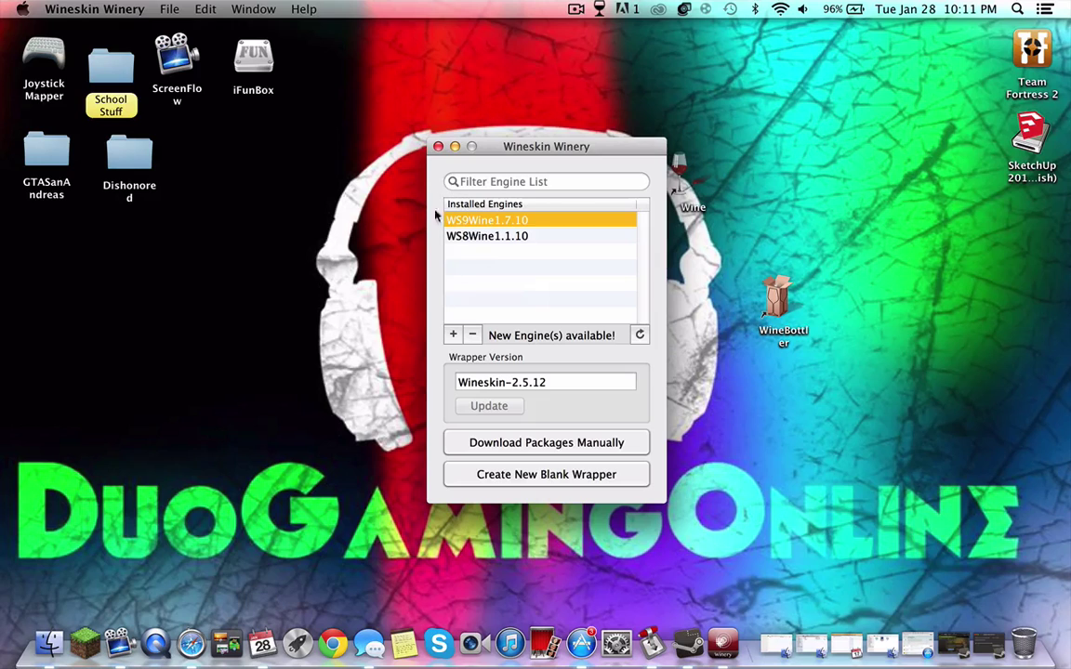
key("Down")
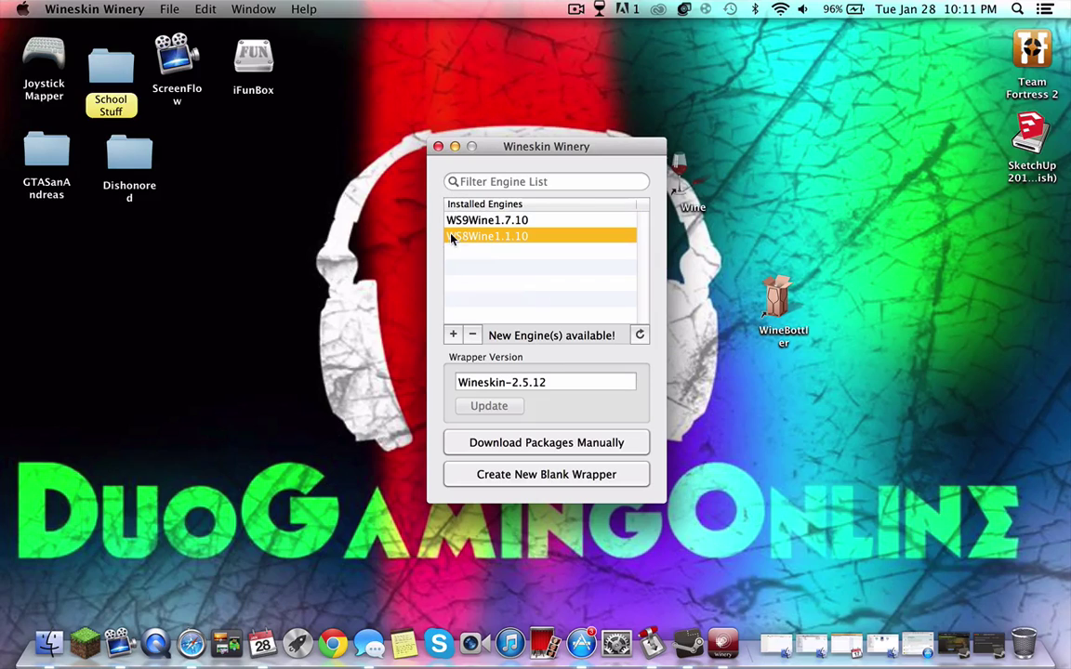
View the list of engines available to add in Wineskin Winery, and cancel without installing one.
left_click(454, 336)
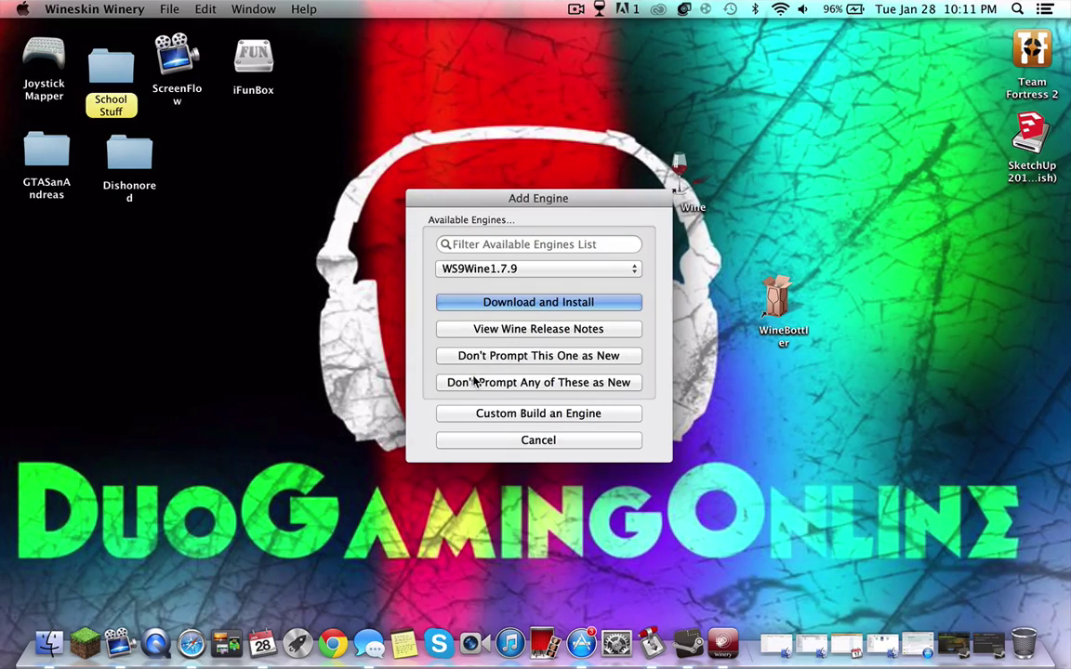
left_click(523, 269)
left_click(488, 235)
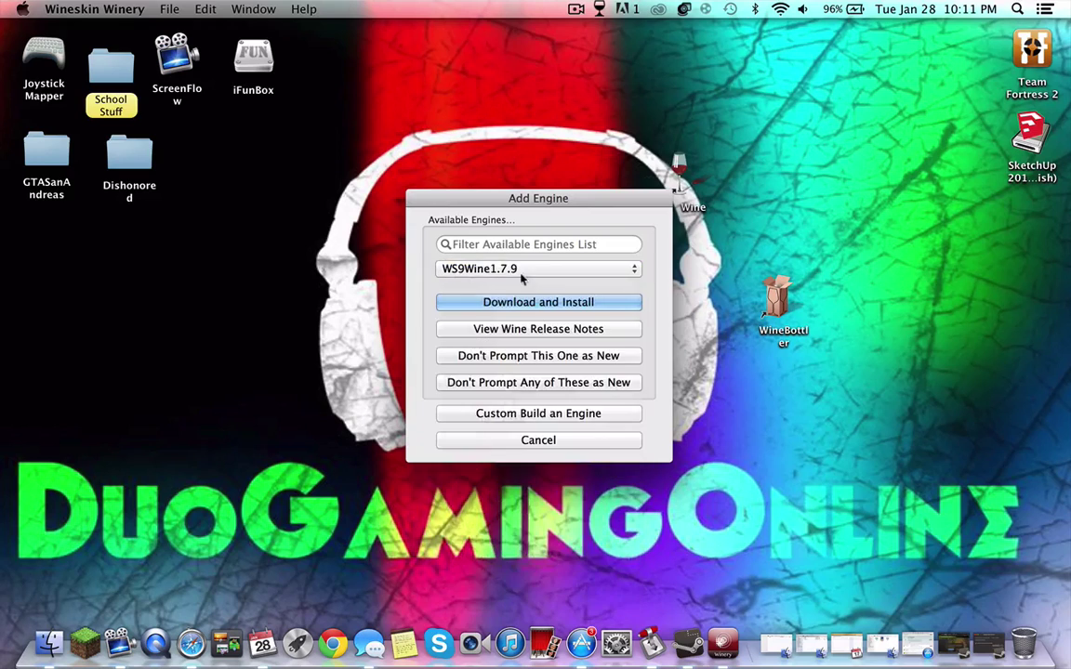
left_click(543, 443)
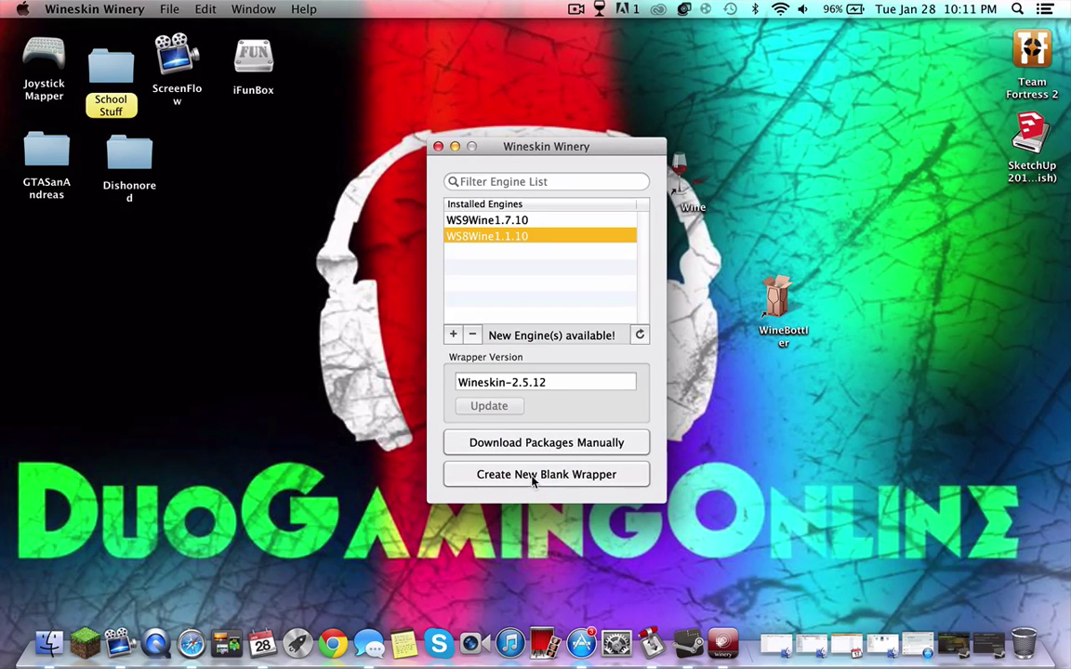
Create a new blank wrapper named WHATEVER using the WS8Wine1.1.10 engine.
left_click(533, 479)
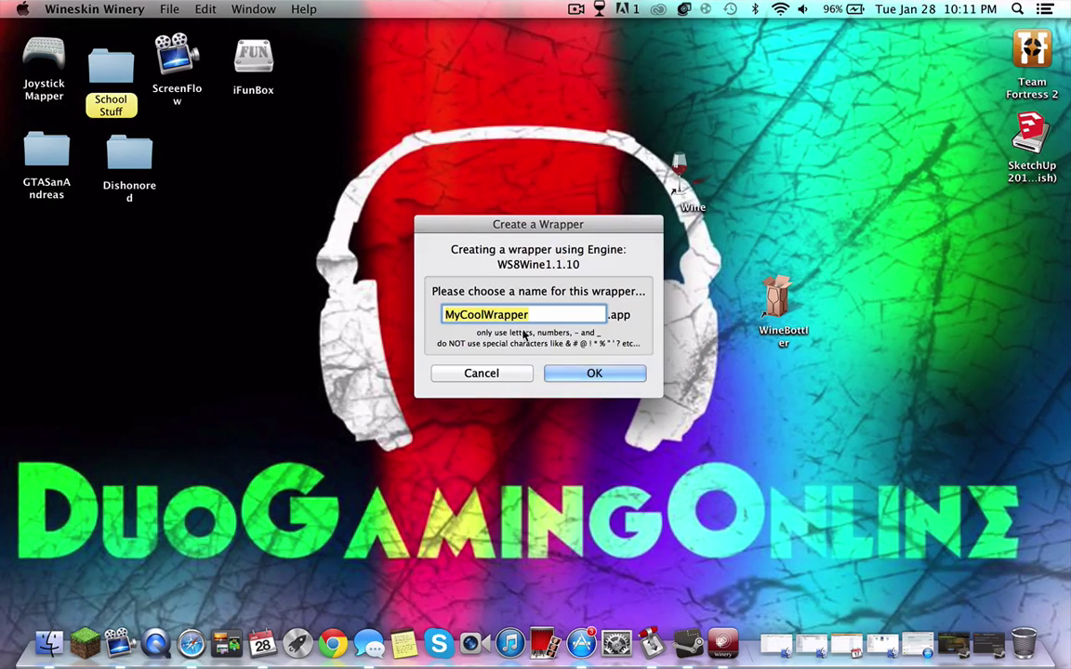
key("BackSpace")
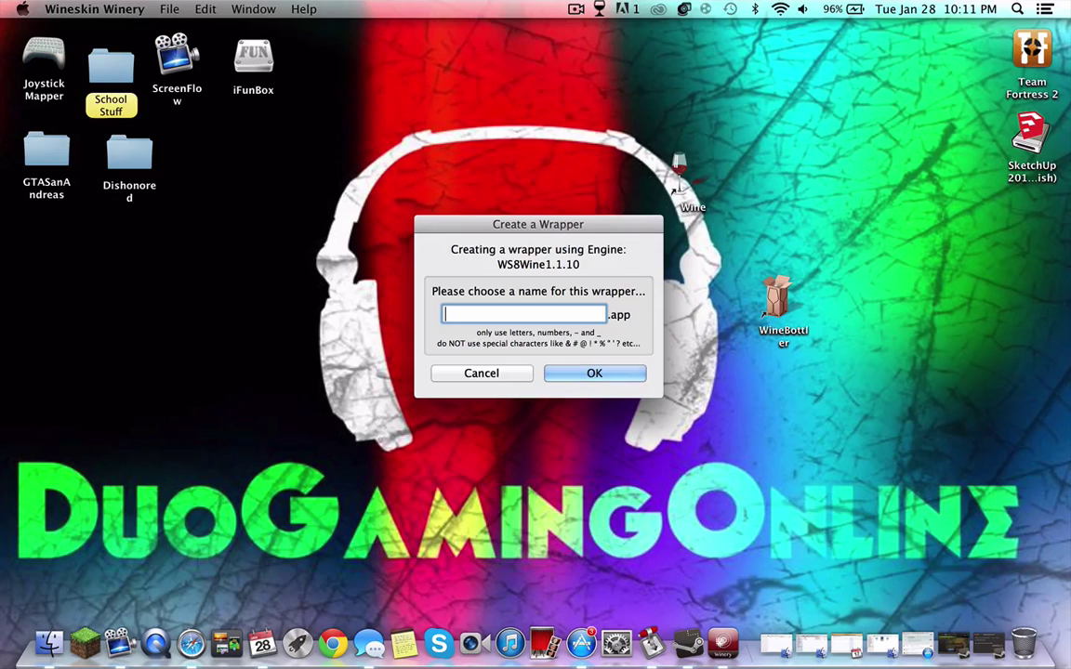
type("WHATEVER")
left_click(593, 373)
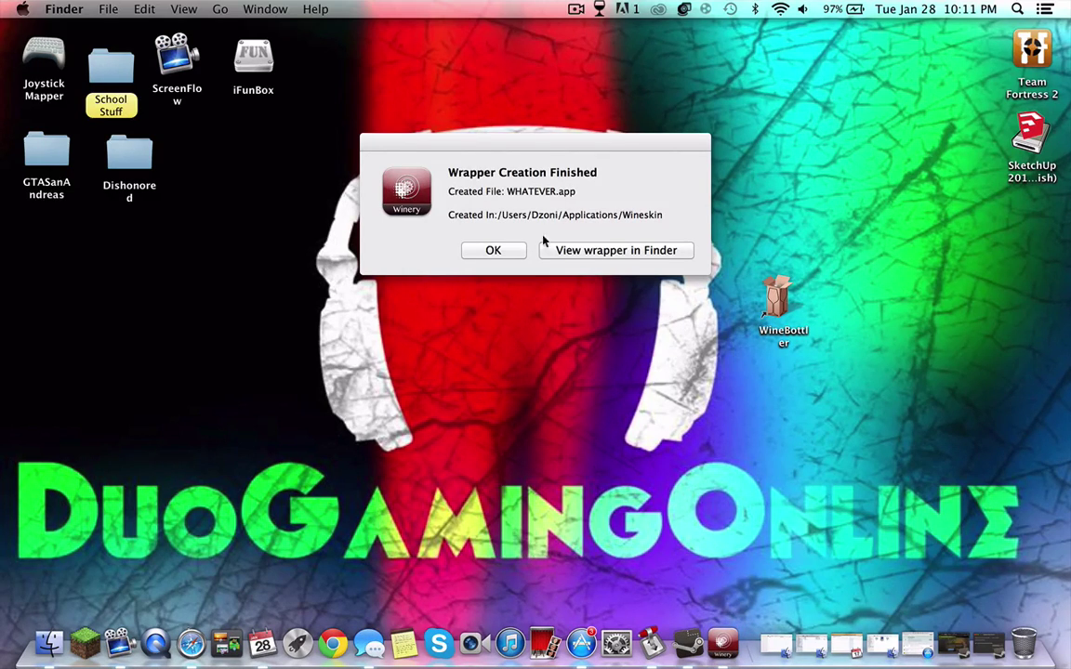
Show the finished wrapper in Finder, close the Wineskin Winery window and select the WHATEVER app.
left_click(609, 251)
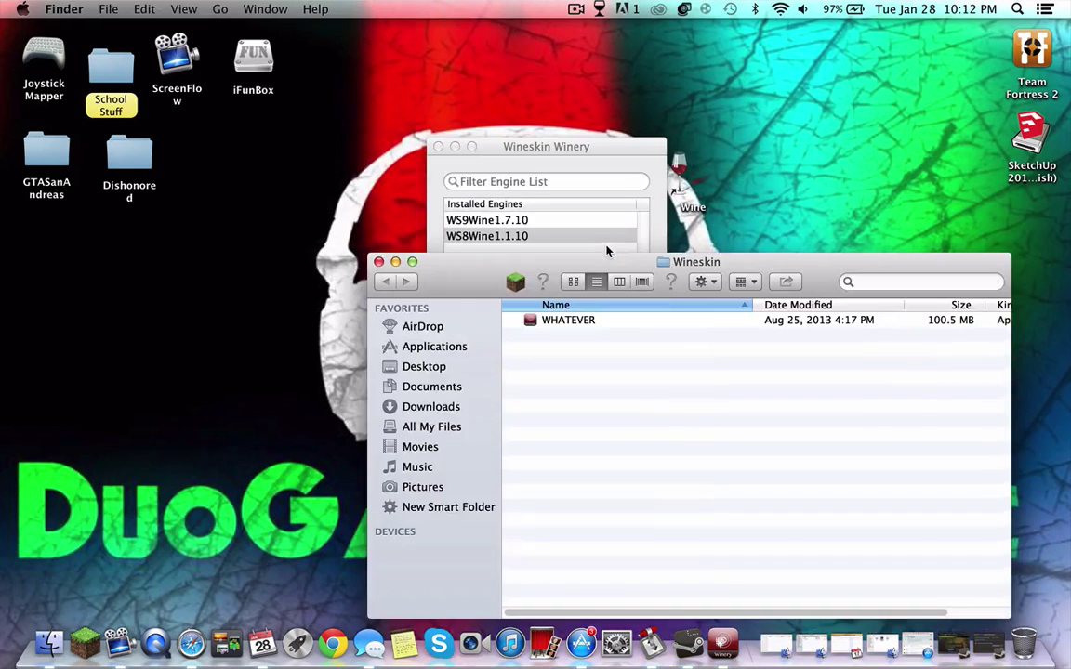
left_click(438, 149)
left_click(571, 321)
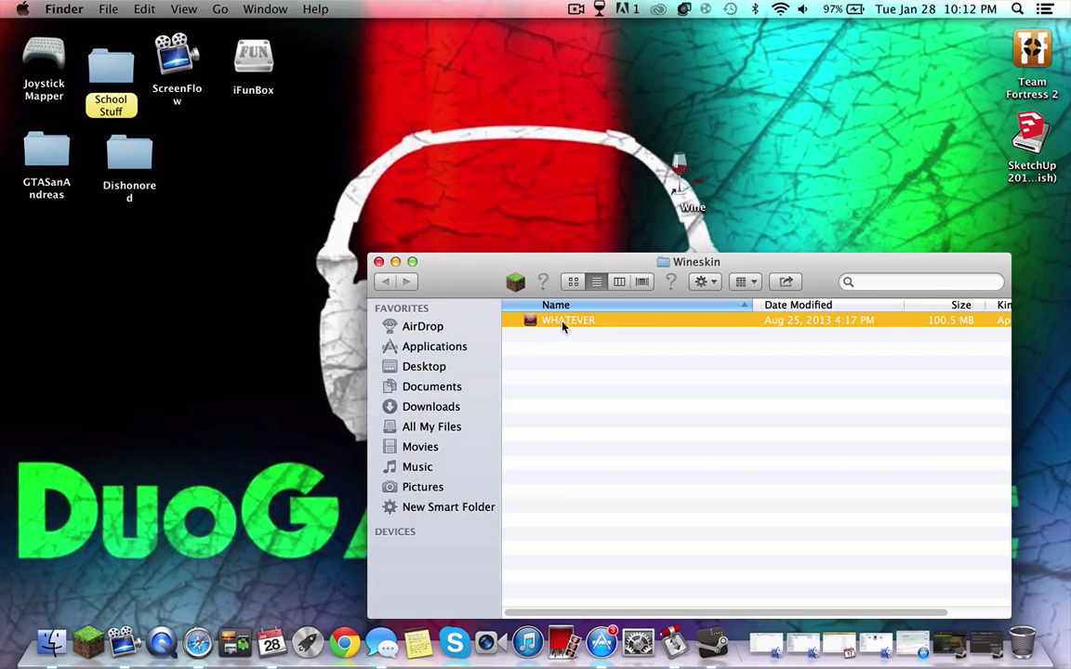
Move the WHATEVER wrapper to the desktop, then show its package contents and open drive_c's Program Files folder.
left_click_drag(562, 325, 416, 214)
left_click(378, 261)
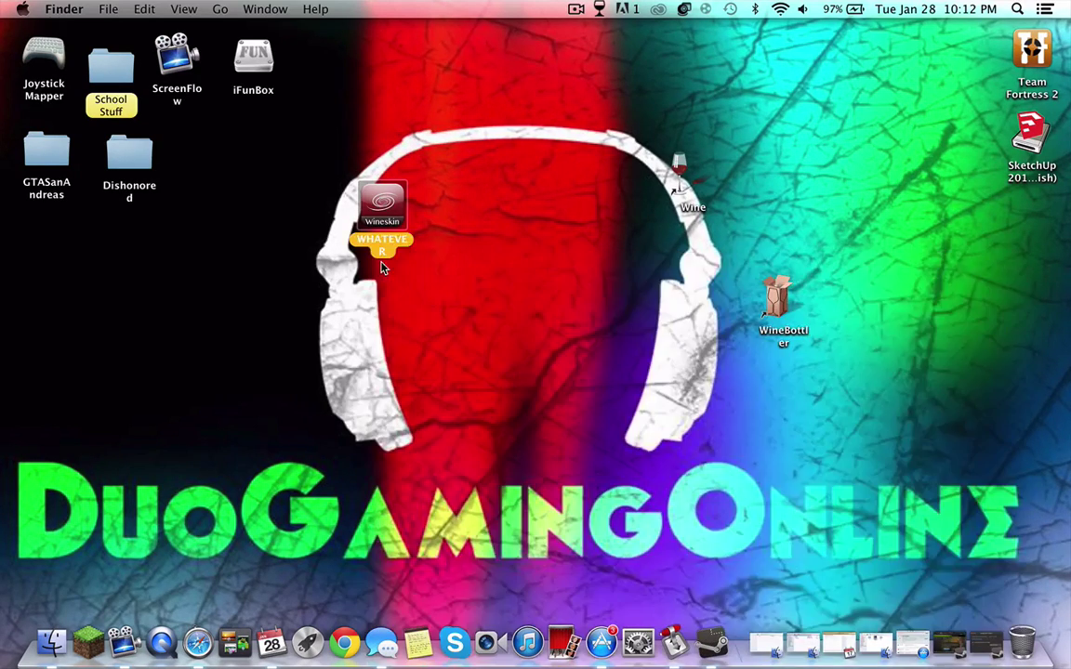
right_click(383, 201)
left_click(390, 219)
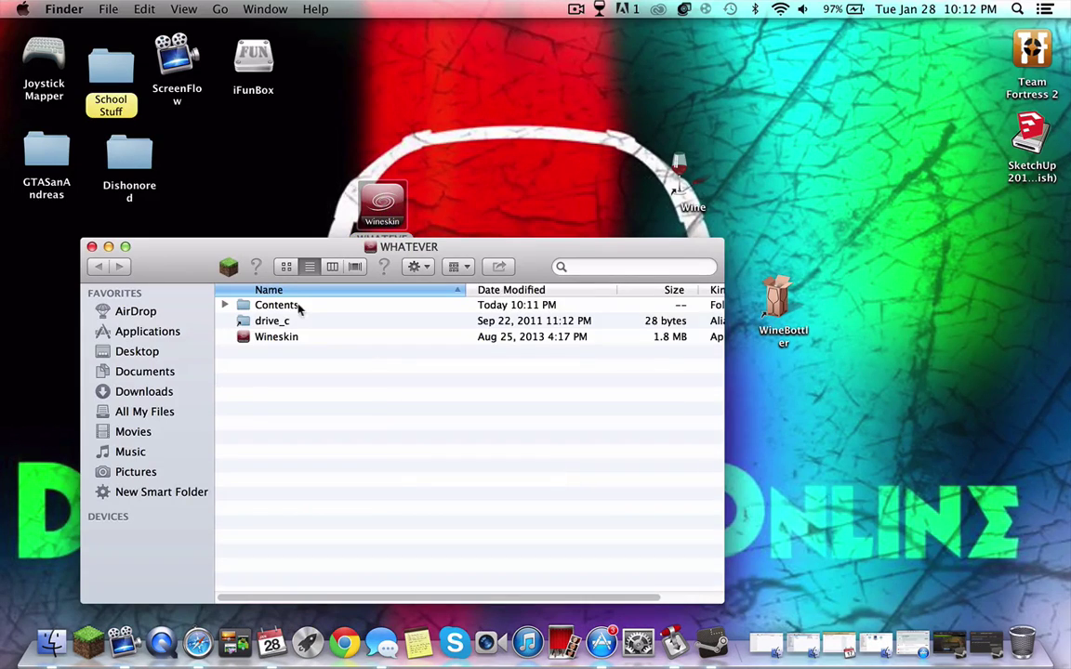
double_click(282, 321)
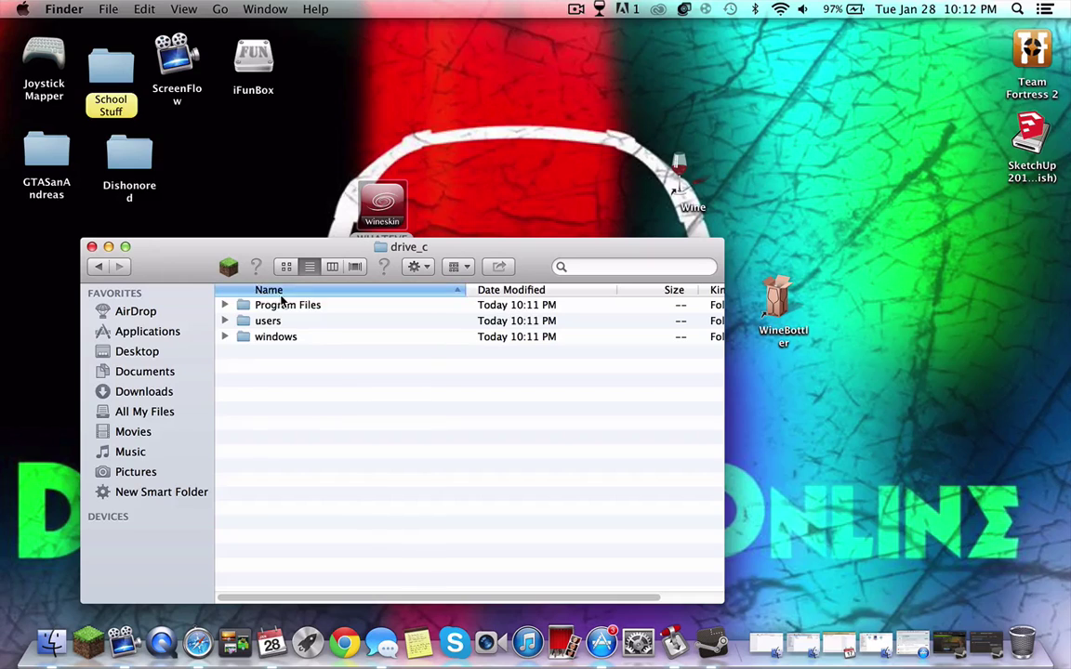
double_click(266, 307)
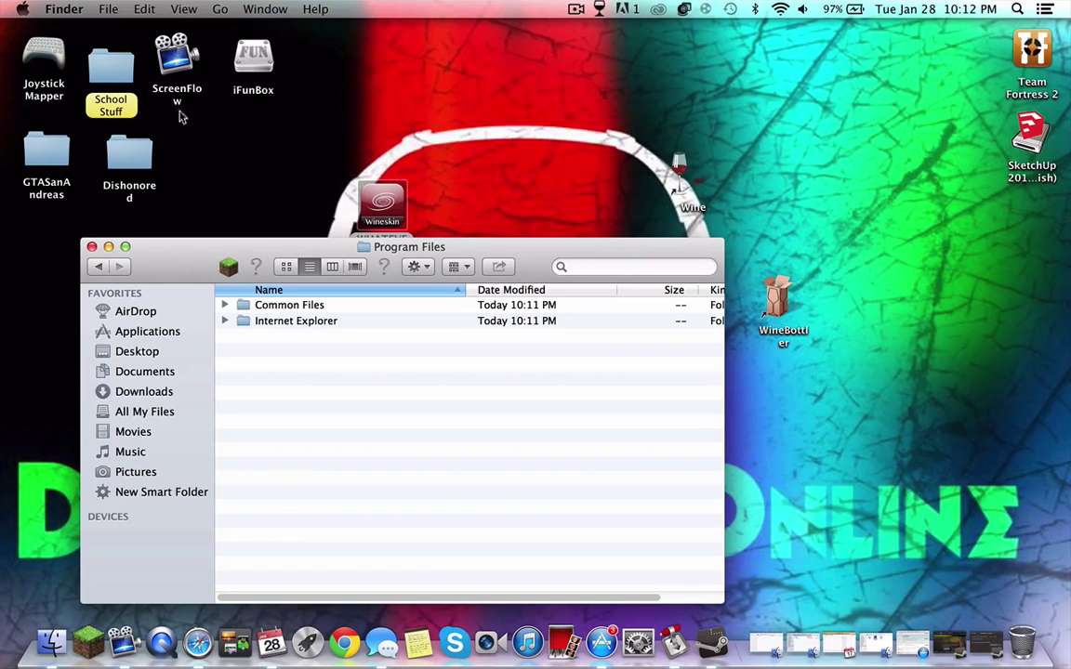
Move all files from the desktop's Dishonored folder into the wrapper's Program Files folder and close the emptied folder's window.
left_click_drag(129, 153, 267, 163)
double_click(267, 163)
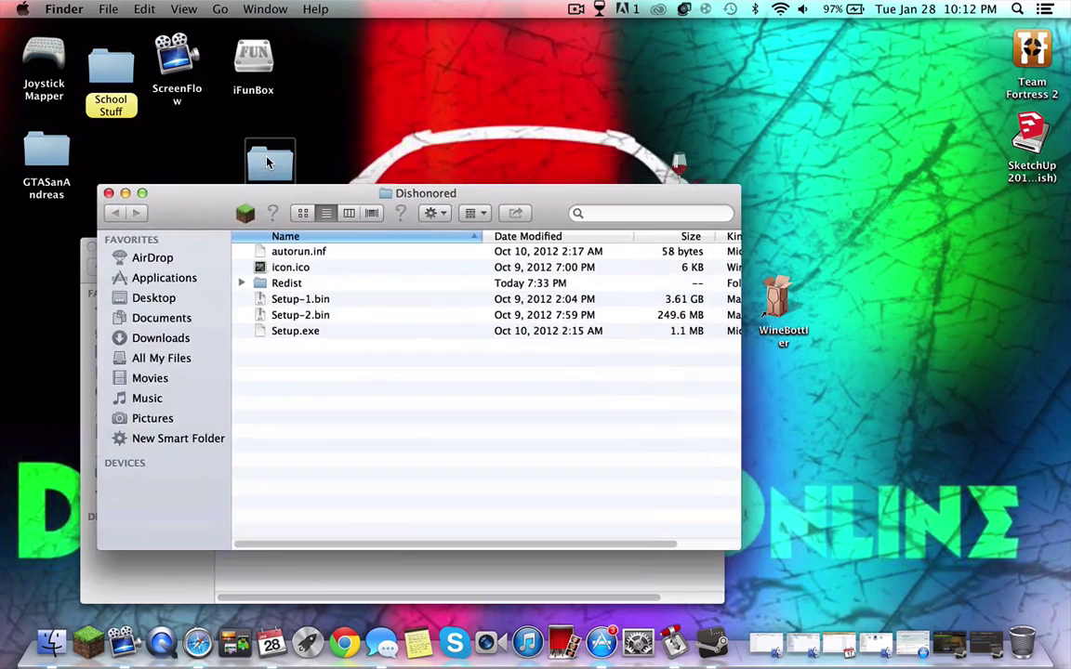
left_click_drag(359, 359, 307, 236)
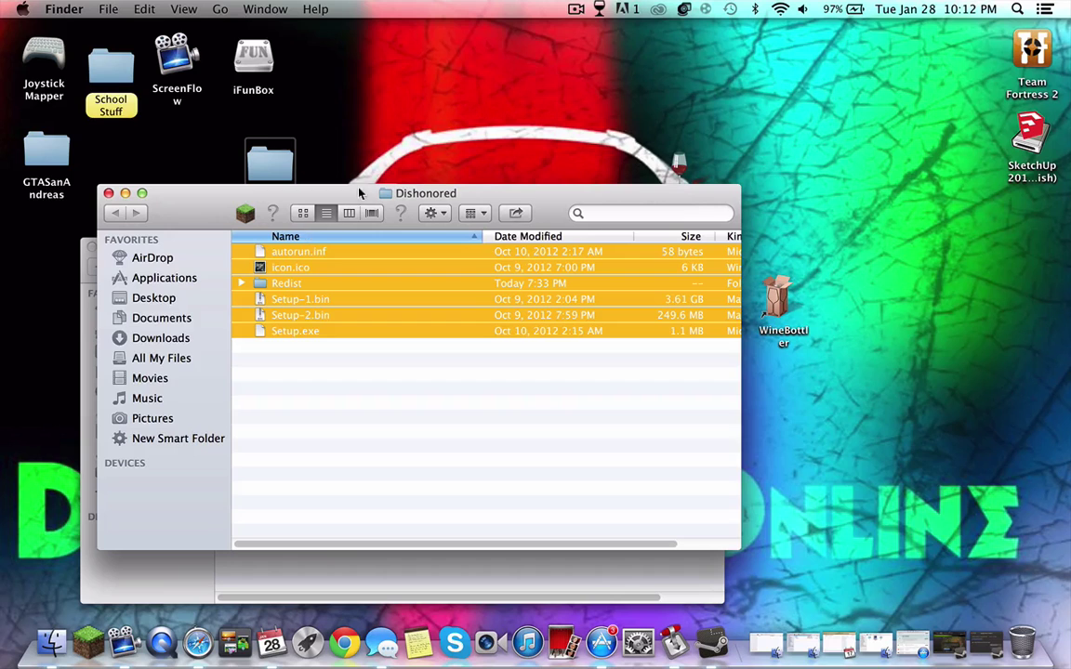
left_click_drag(358, 190, 808, 126)
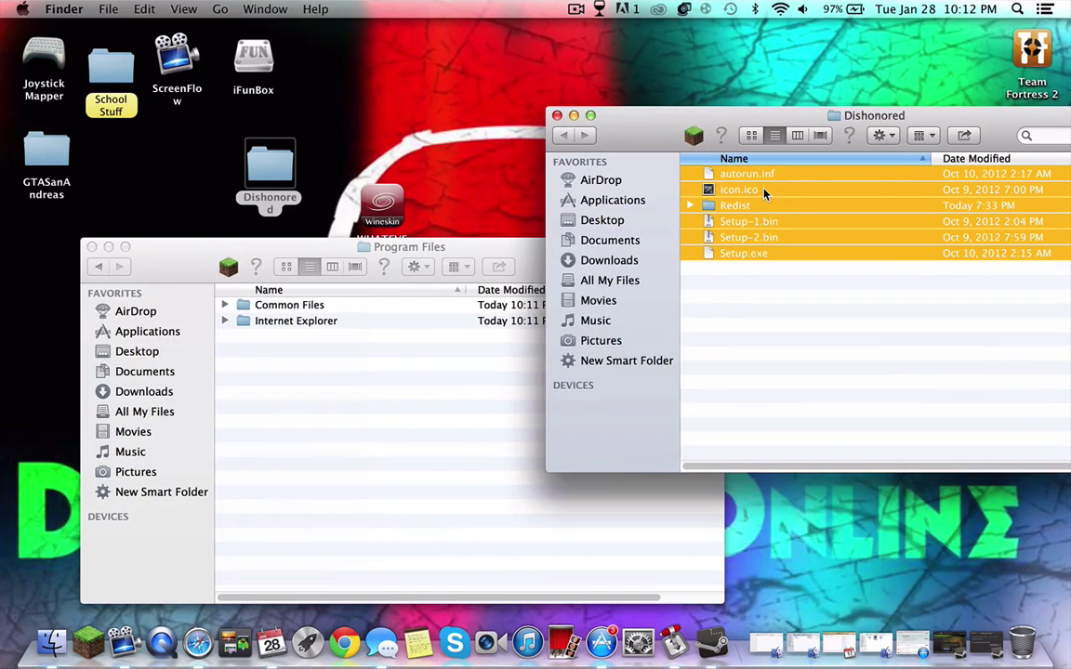
left_click_drag(762, 191, 443, 444)
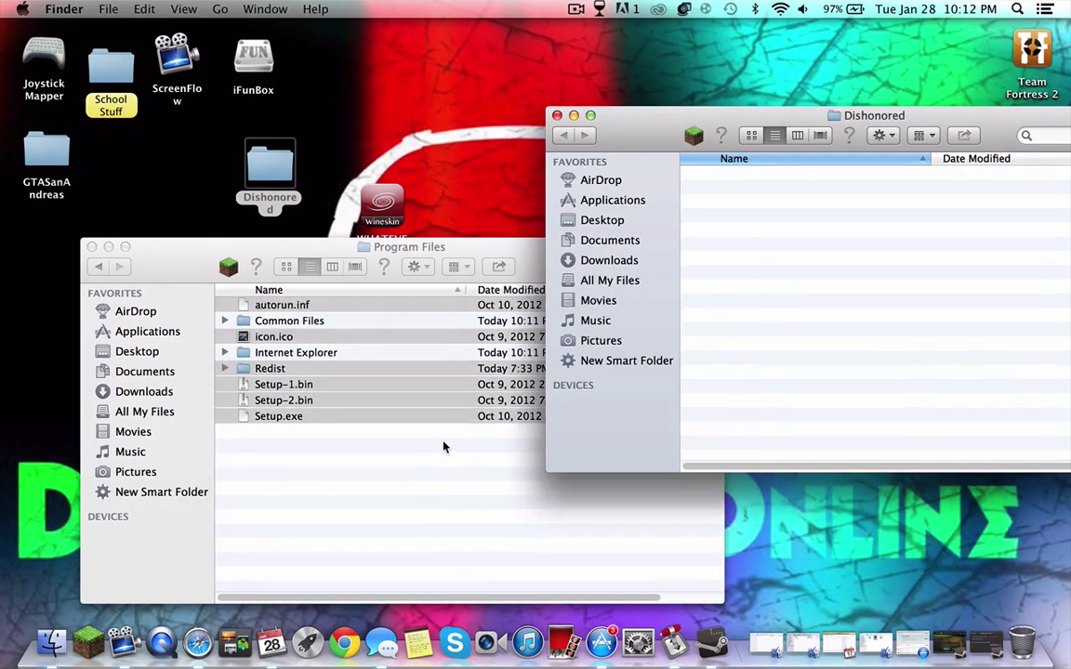
left_click(557, 115)
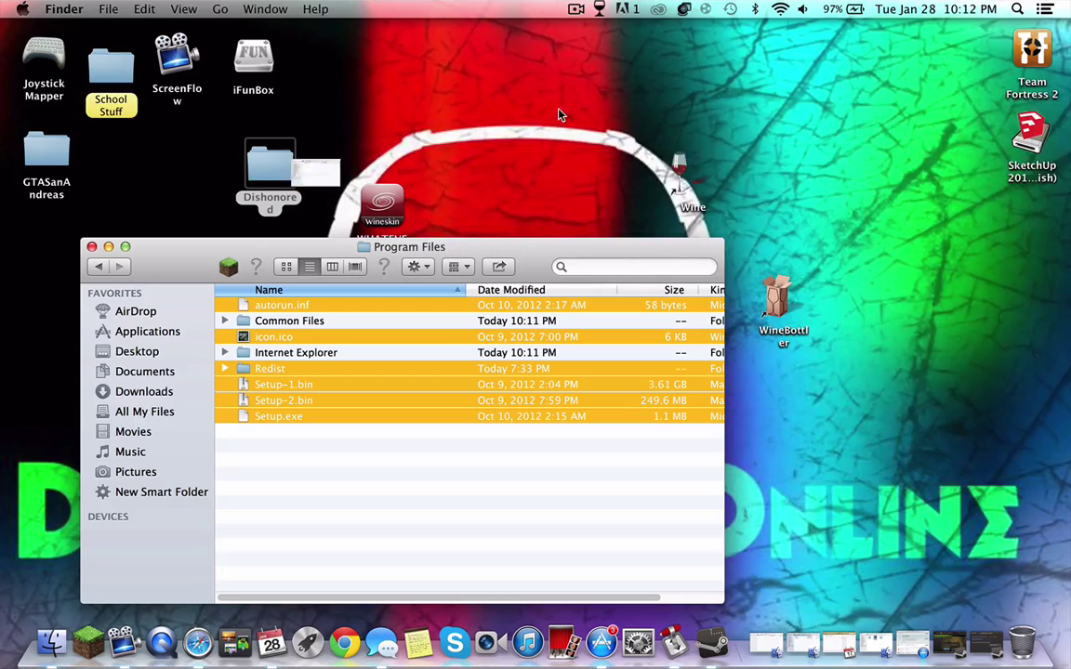
Return to the wrapper's package contents, launch Wineskin from there and open its Advanced settings.
left_click(98, 267)
left_click(99, 267)
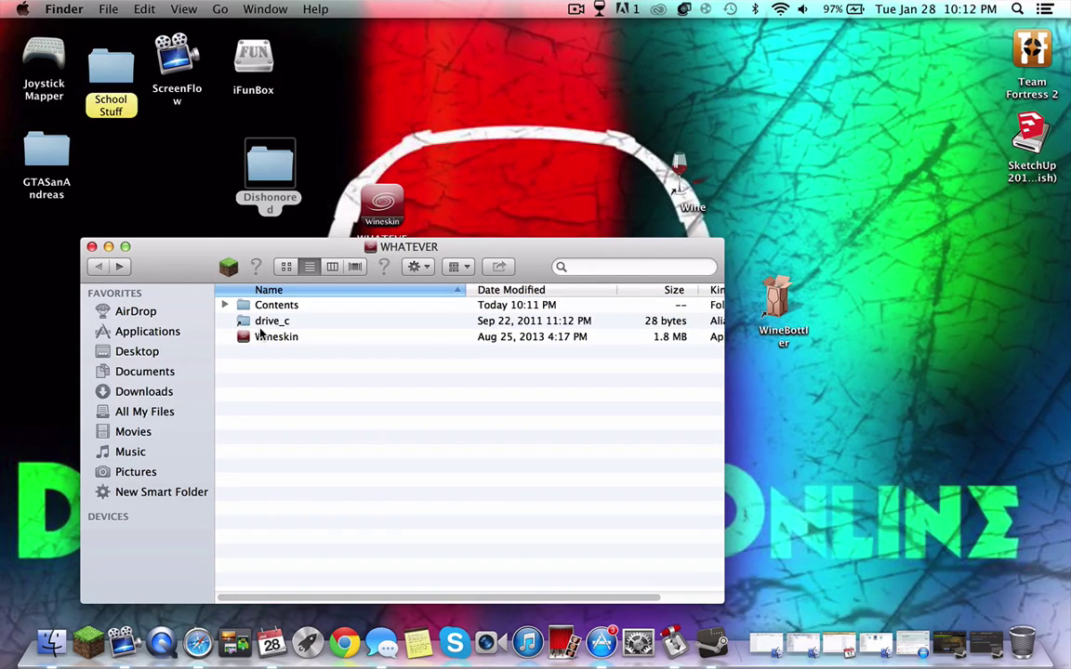
left_click(268, 322)
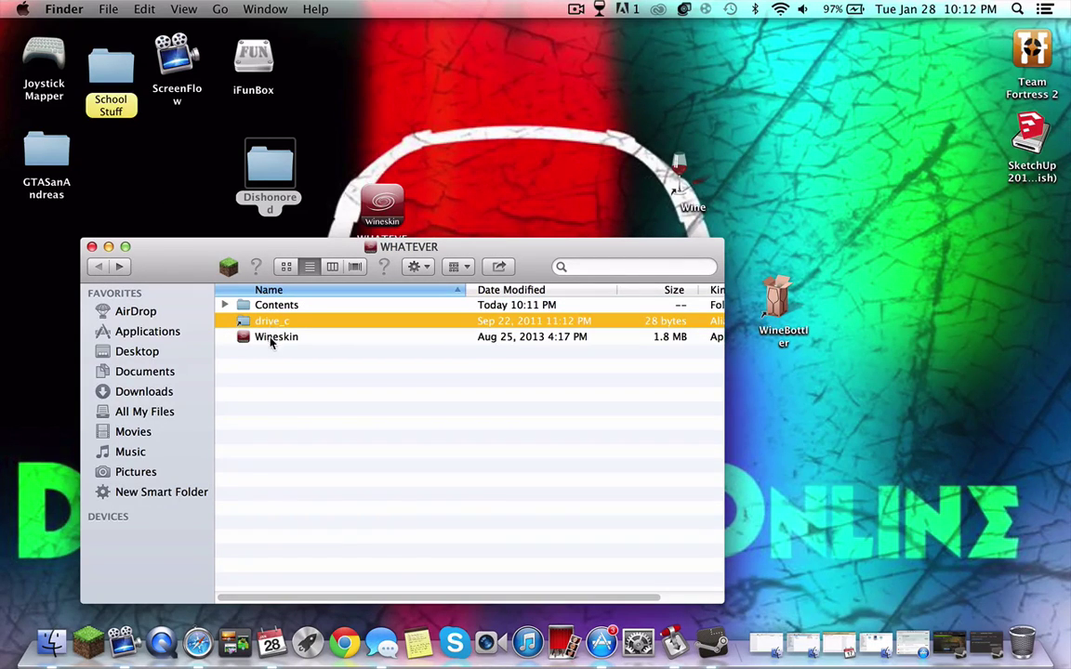
double_click(271, 339)
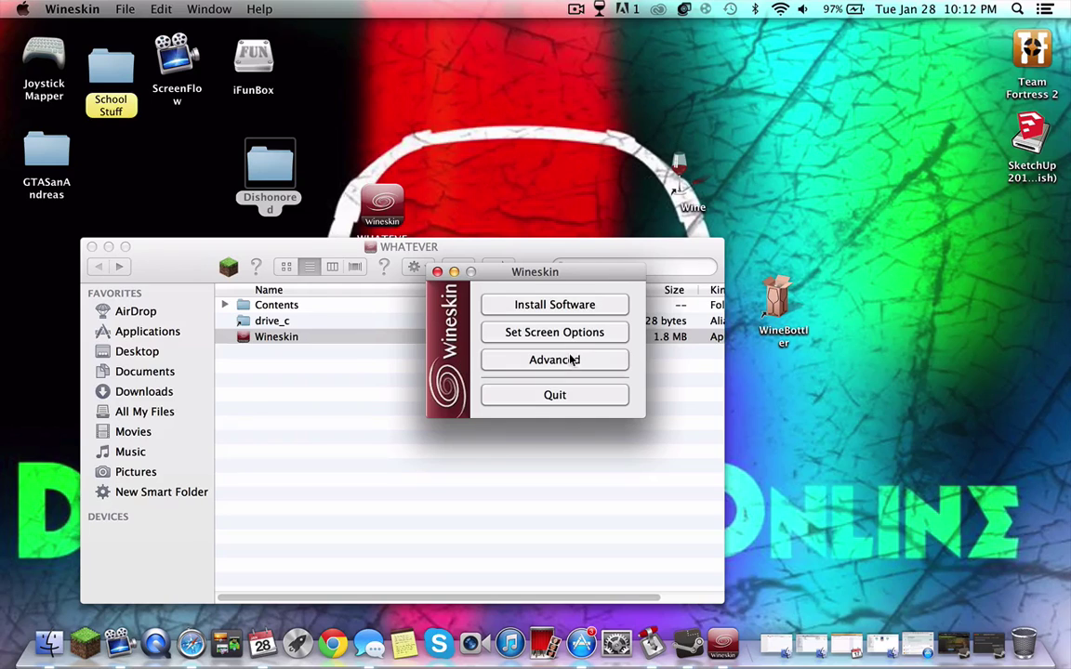
left_click(555, 360)
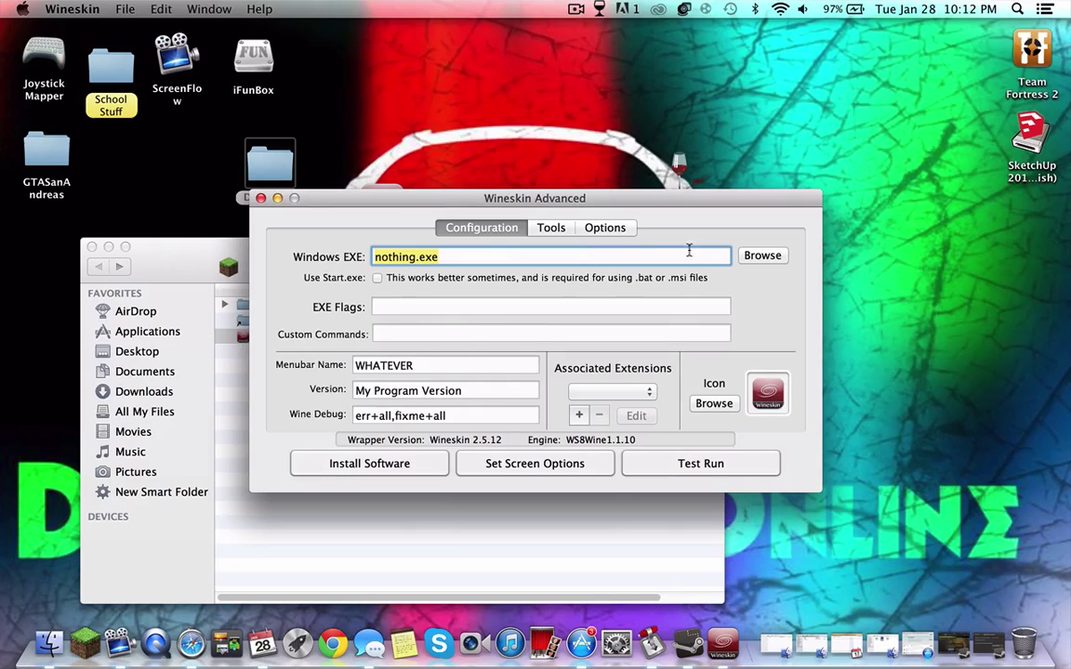
Set the Windows EXE to Setup.exe in Program Files, then quit Wineskin and close the package contents window.
left_click(764, 257)
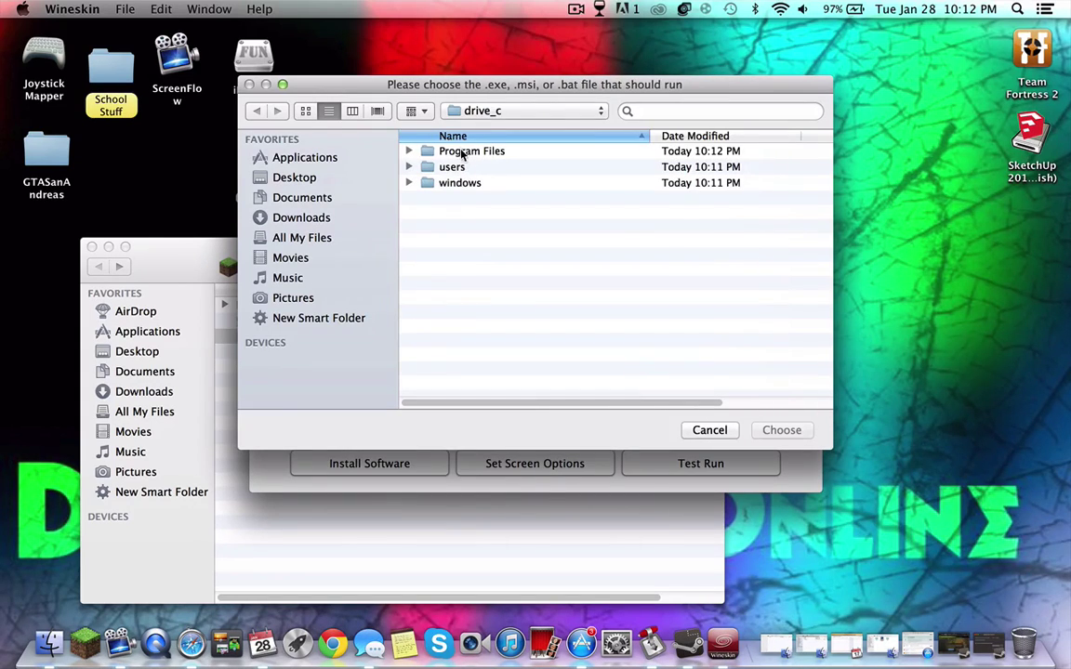
double_click(462, 153)
left_click(458, 263)
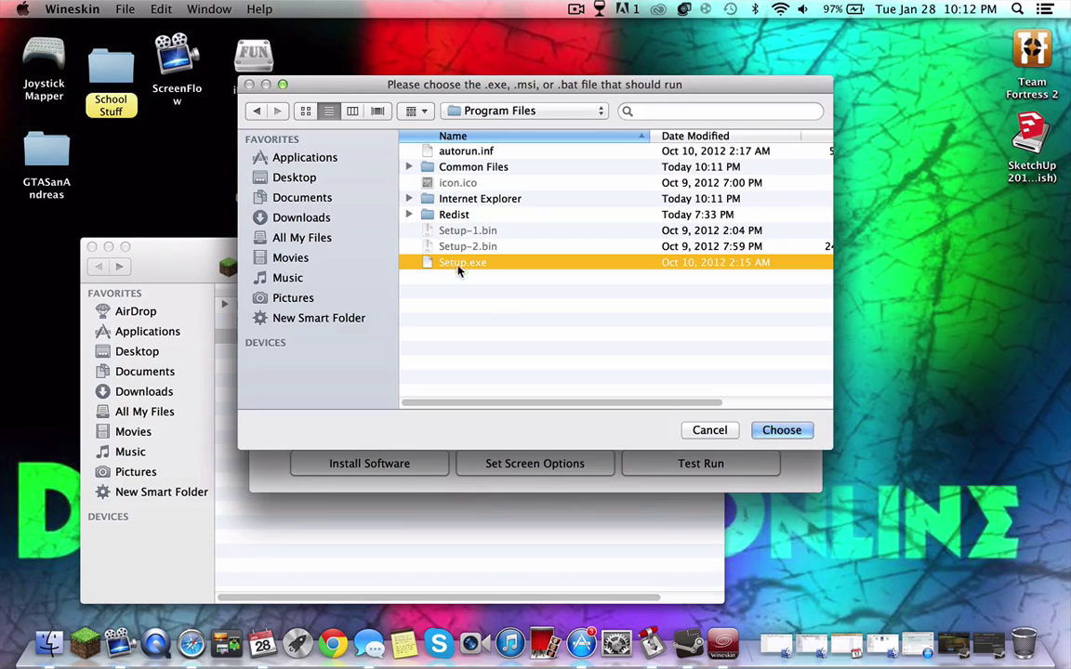
left_click(768, 435)
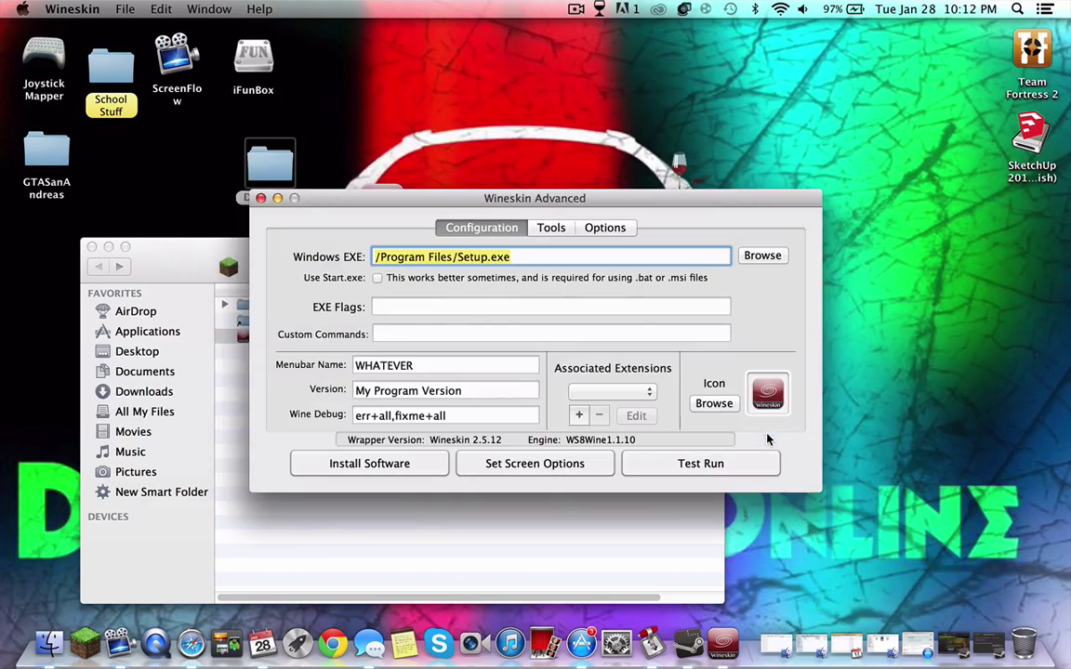
key("super+q")
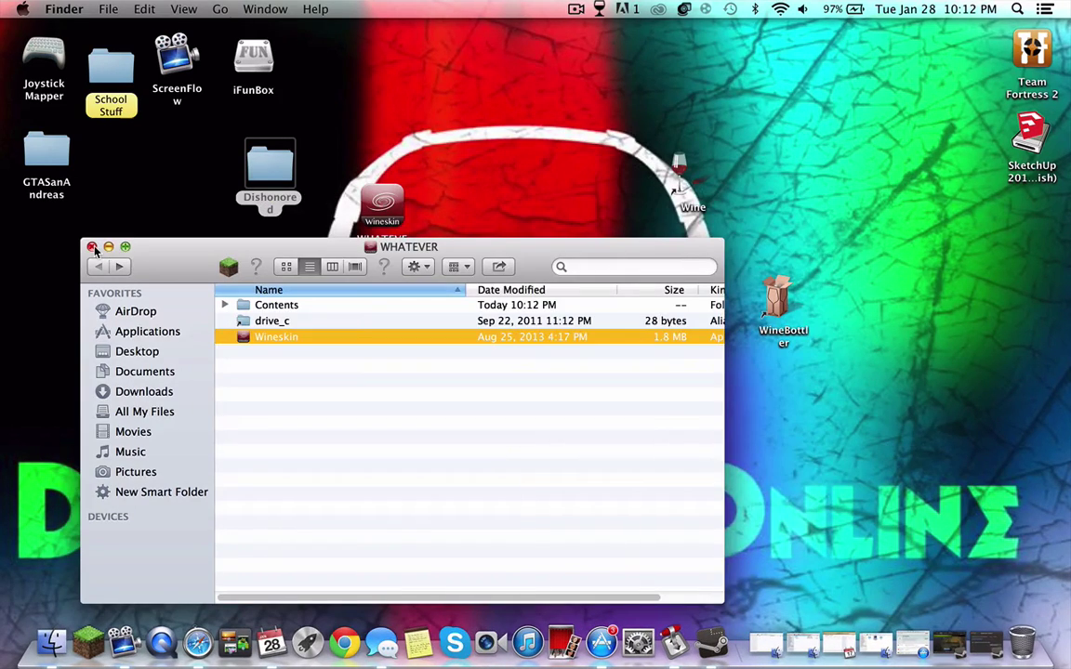
left_click(92, 247)
Move the WHATEVER wrapper nearer the Wine shortcut on the desktop, launch it and dismiss the runtime error.
left_click_drag(385, 232, 561, 223)
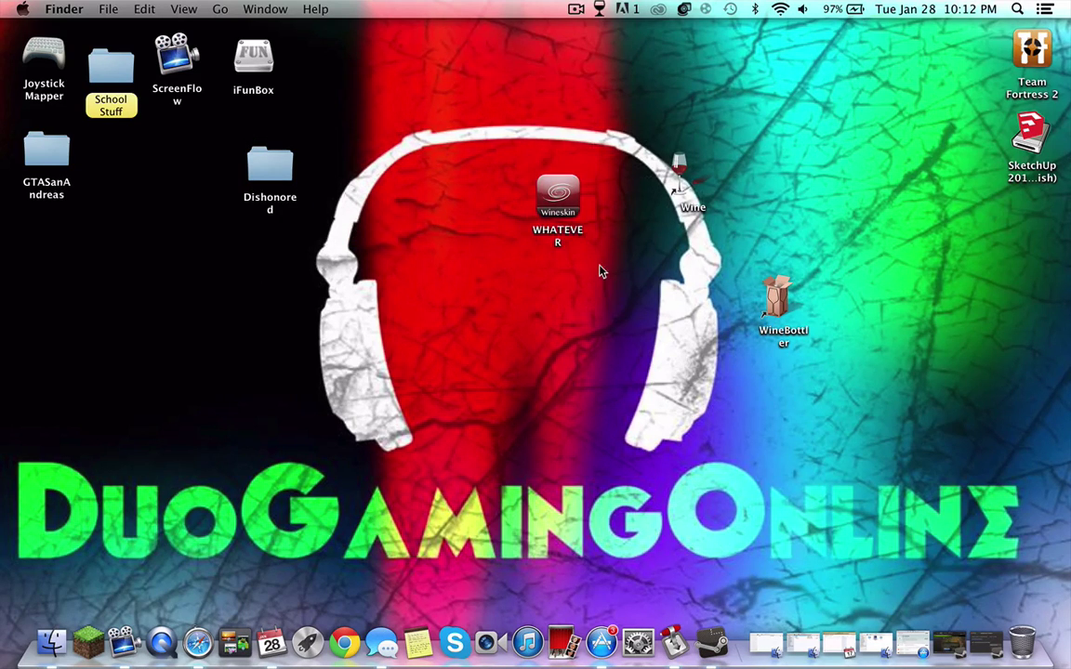
left_click(535, 190)
left_click_drag(634, 252, 467, 214)
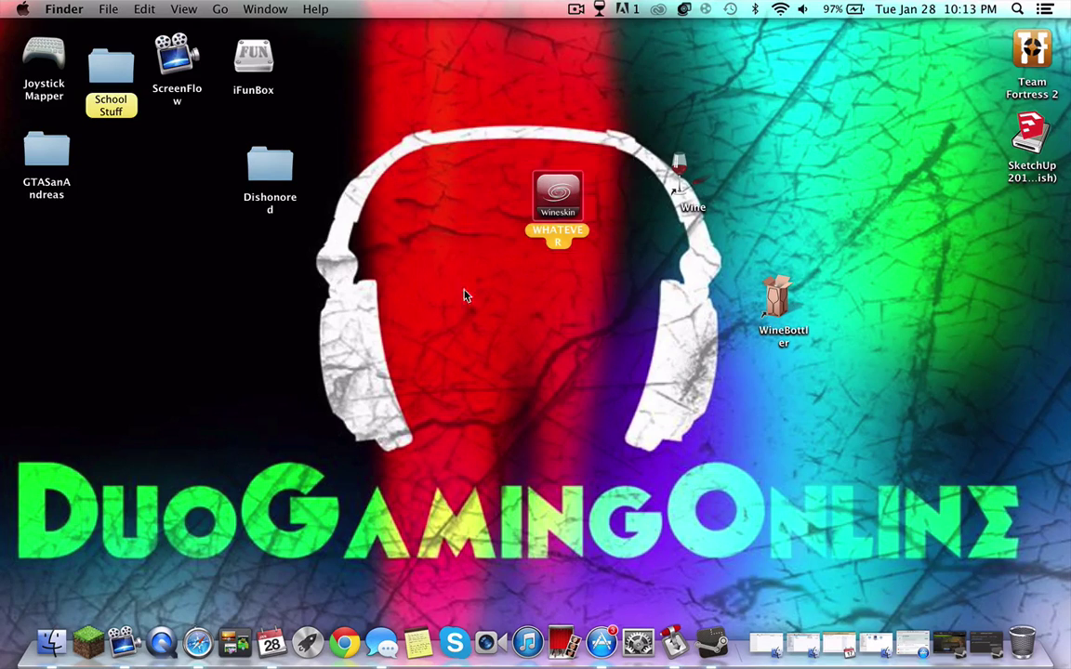
left_click(466, 297)
double_click(557, 198)
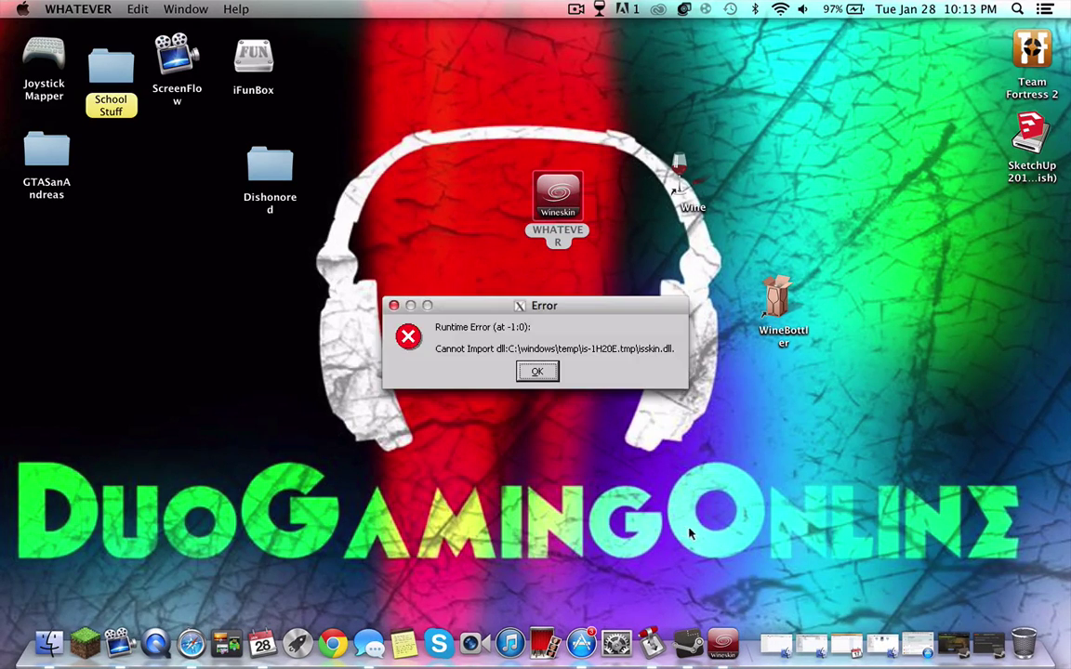
left_click(537, 371)
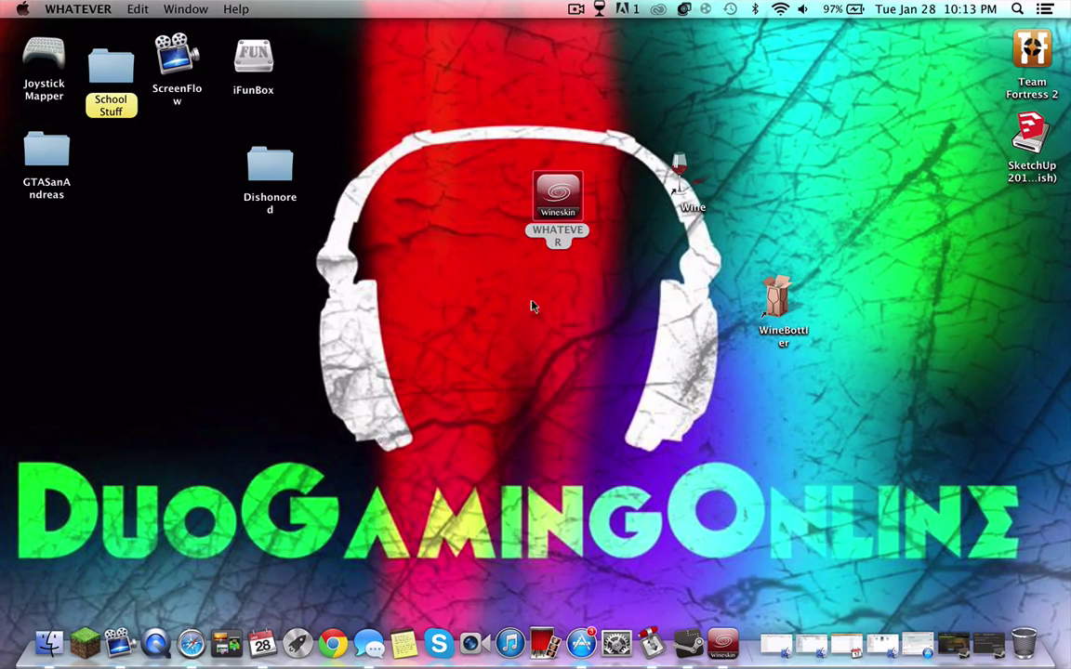
Show the package contents of the WHATEVER wrapper again and launch Wineskin from there.
left_click(561, 217)
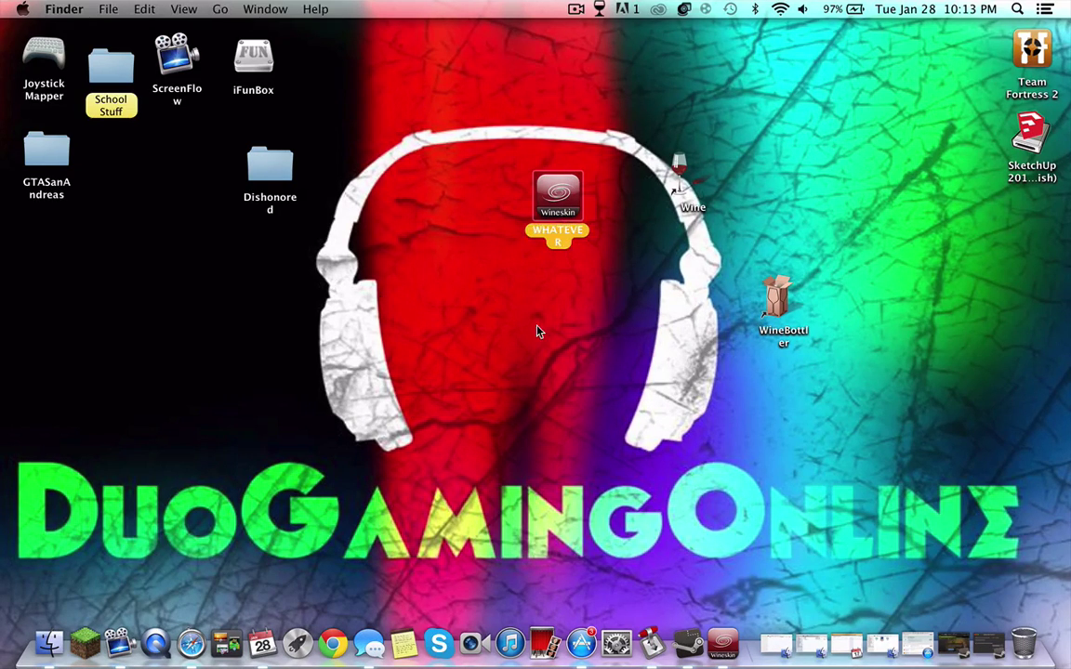
right_click(562, 197)
left_click(595, 215)
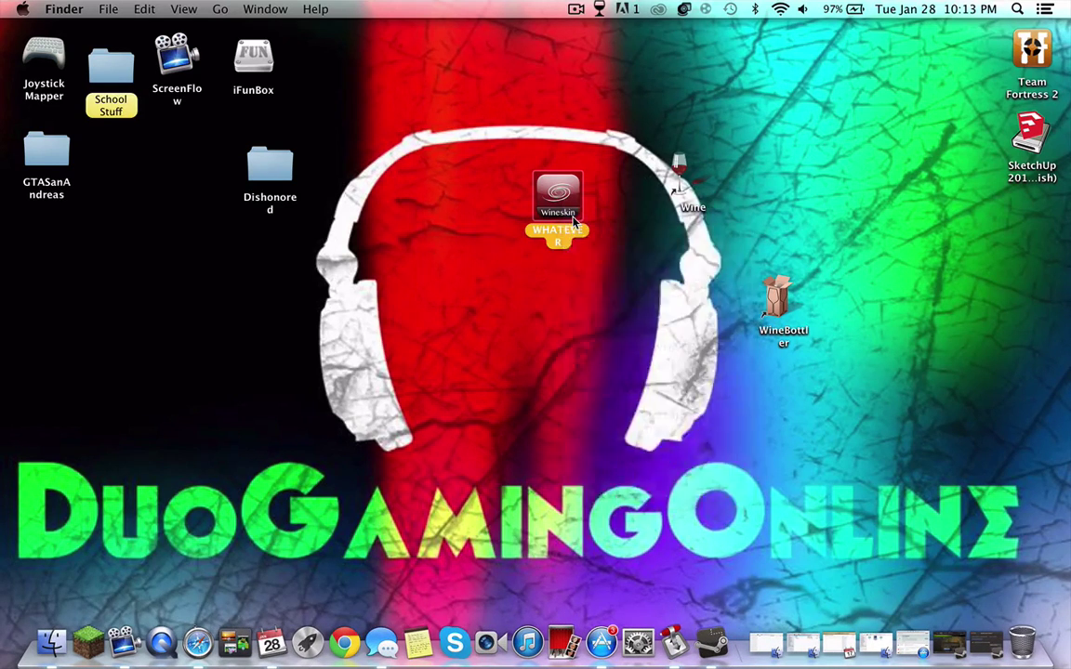
double_click(317, 340)
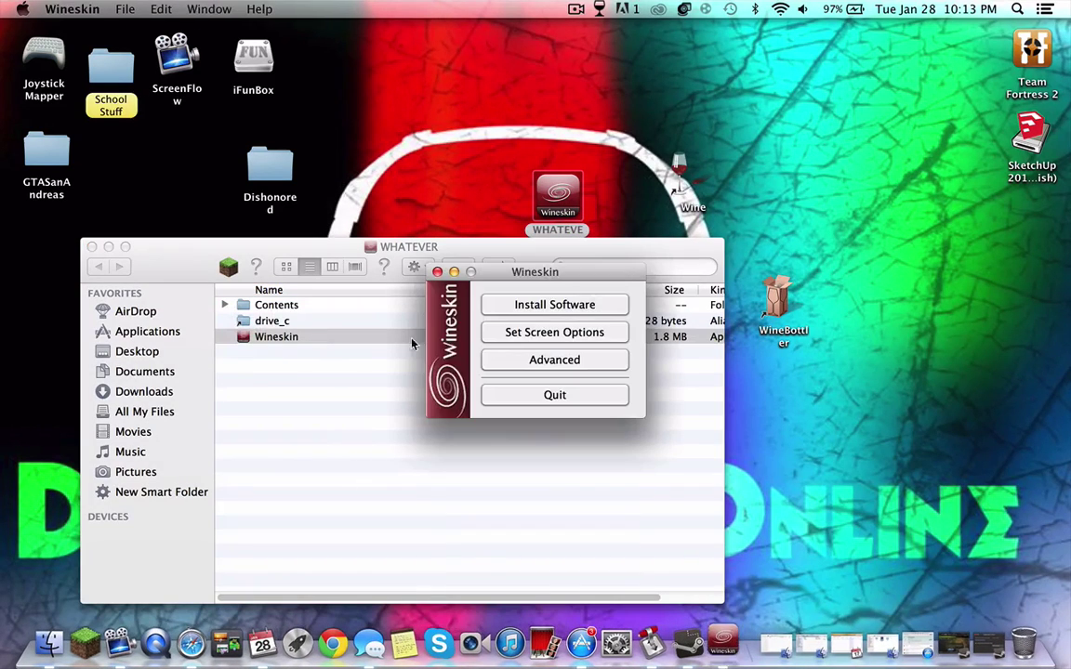
Override Wine's screen settings with Fullscreen in the Screen Options, then quit Wineskin and close the package contents window.
left_click(537, 336)
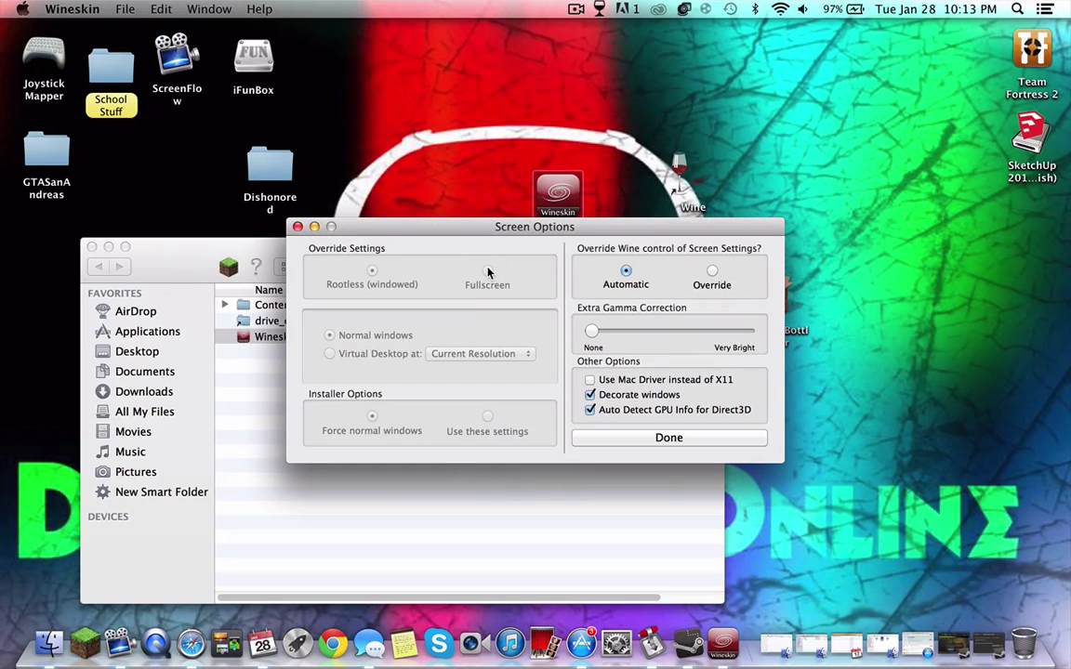
left_click(711, 272)
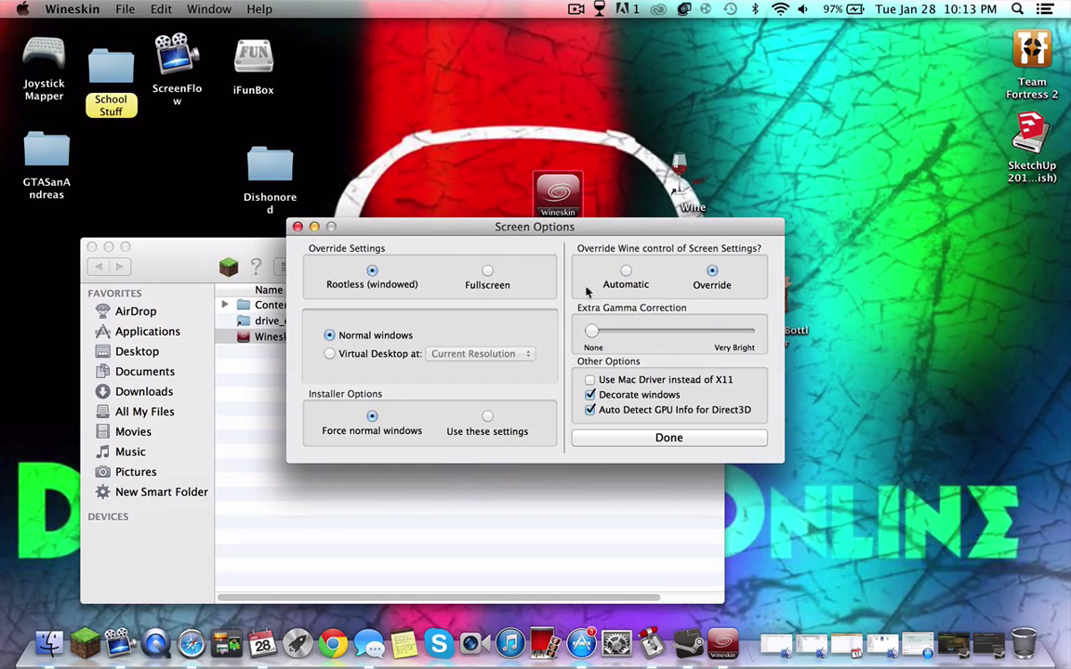
left_click(489, 271)
left_click(653, 443)
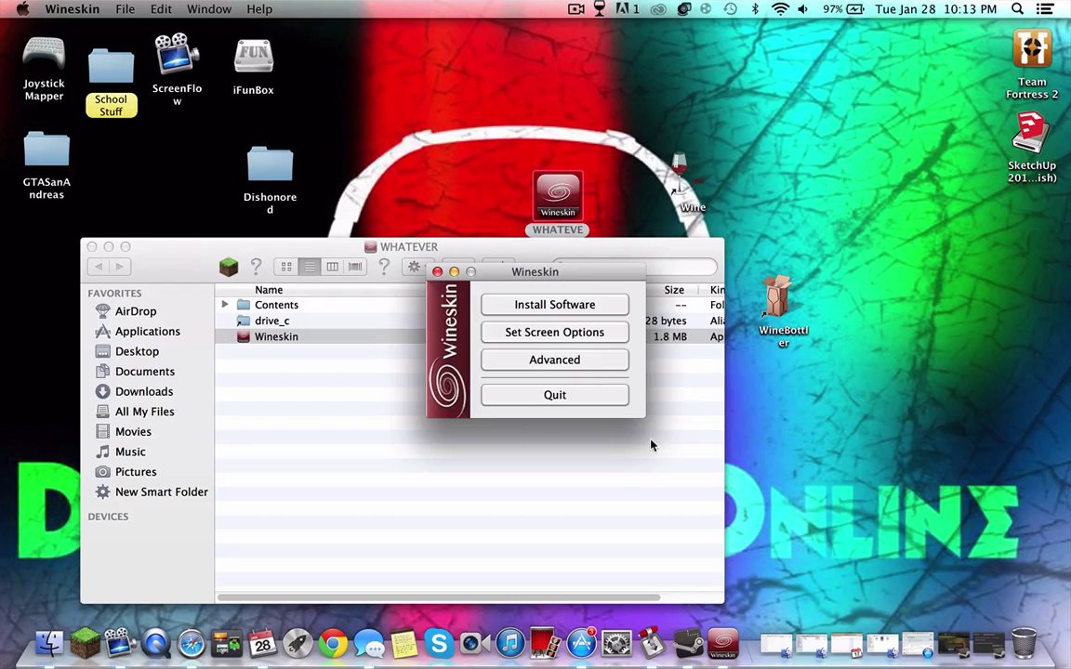
key("super+q")
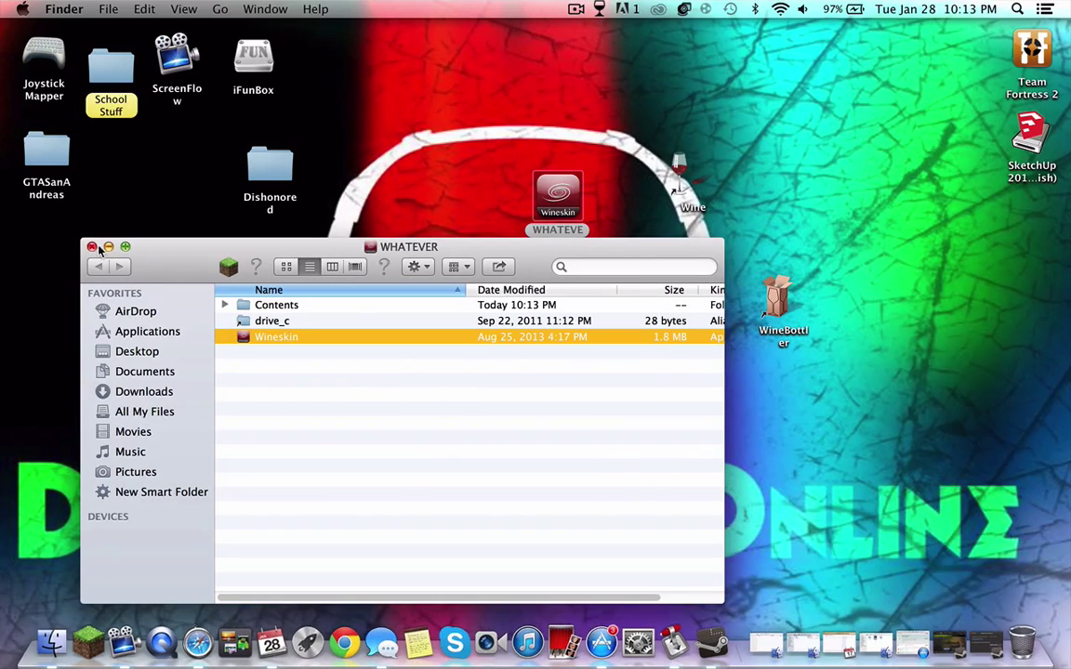
left_click(92, 248)
left_click(581, 324)
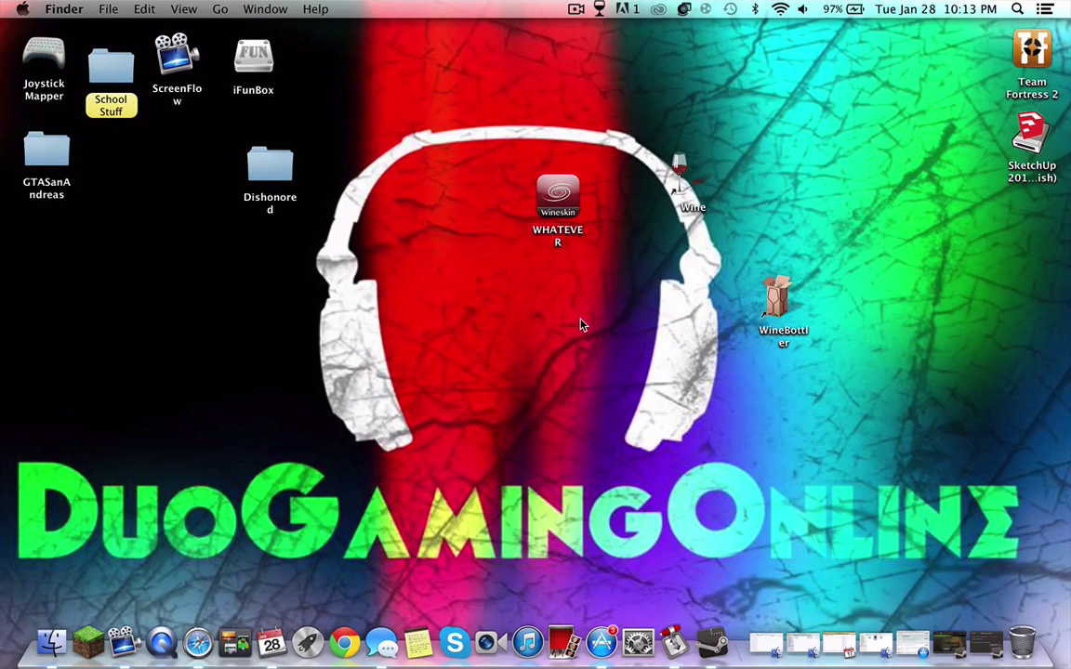
Launch the WHATEVER wrapper with the fullscreen override and quit it.
double_click(560, 200)
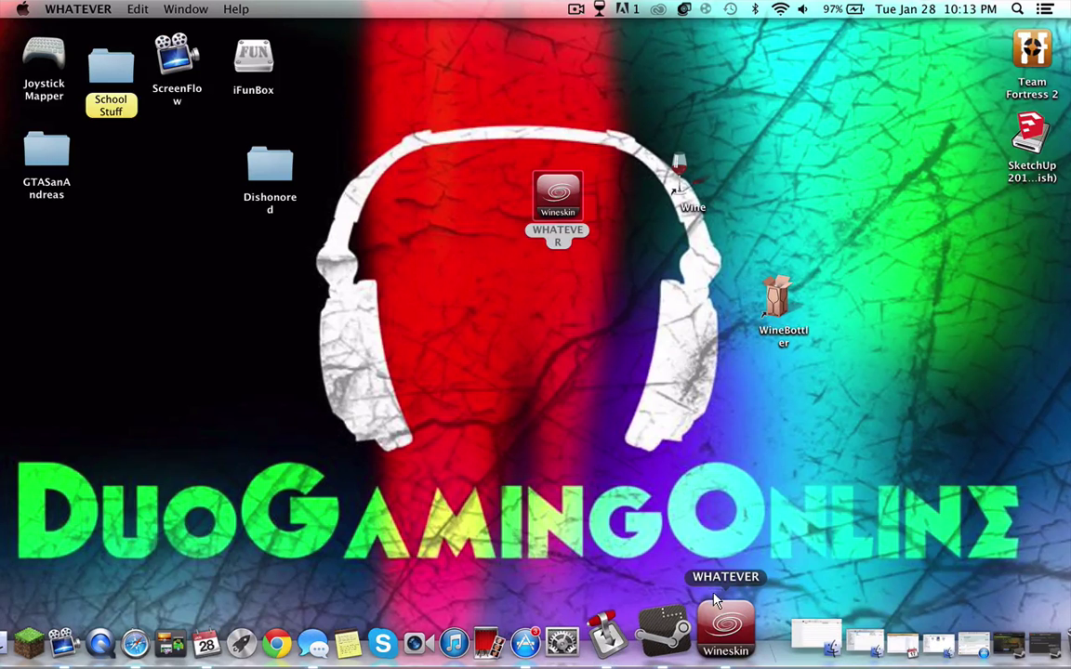
right_click(716, 618)
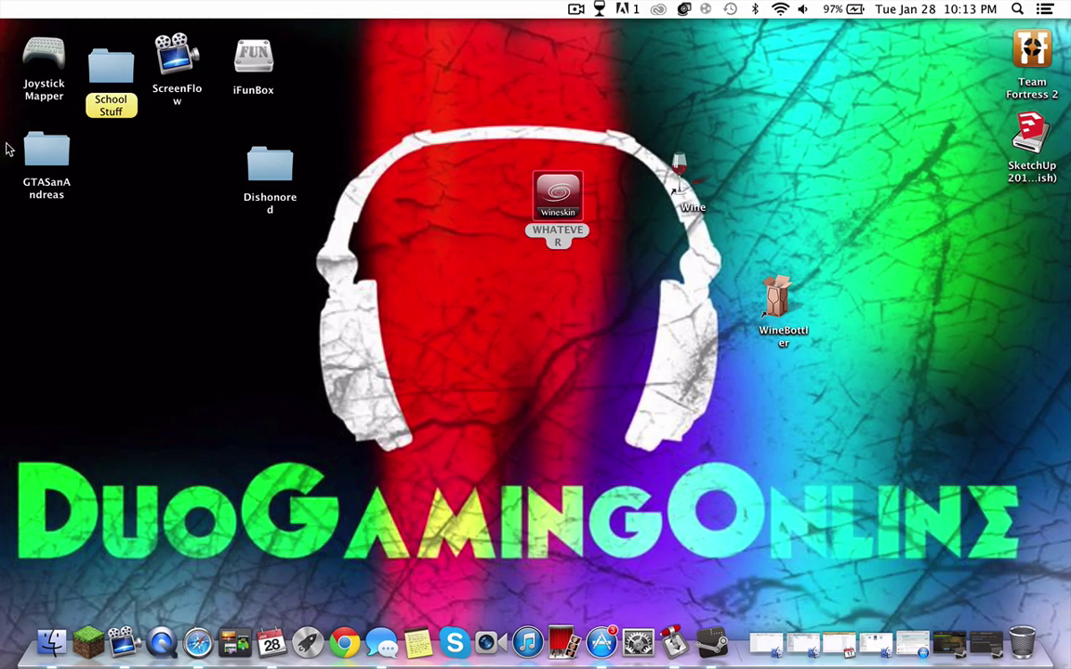
Open the GTASanAndreas folder on the desktop and look through its files around gta_sa.exe.
double_click(45, 158)
scroll(261, 502, "down", 15)
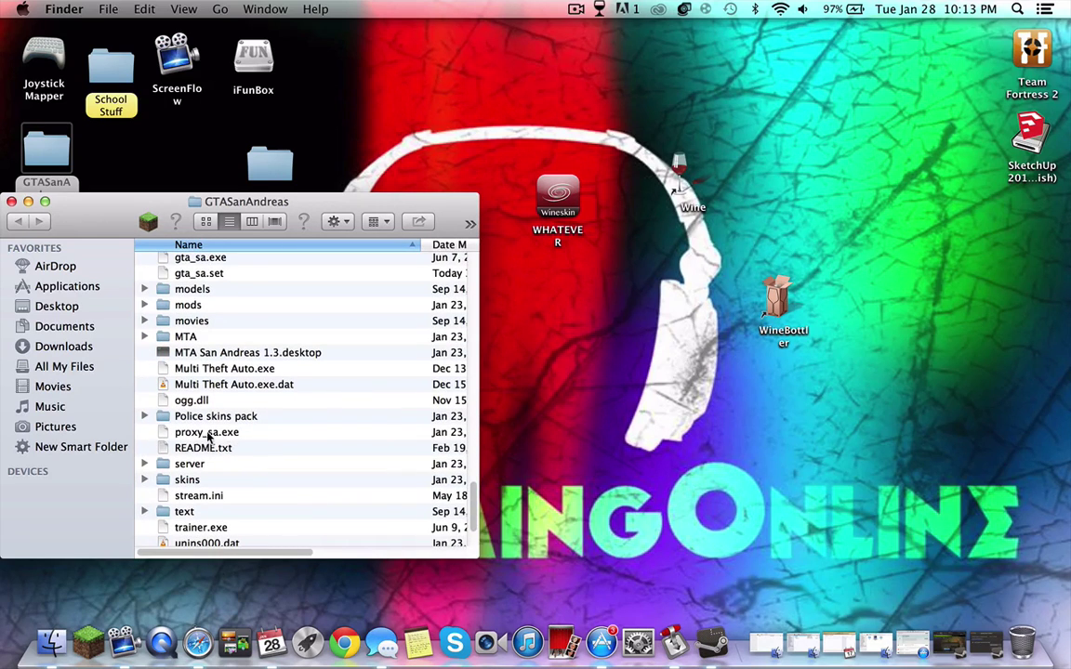
scroll(206, 437, "down", 3)
scroll(209, 423, "up", 6)
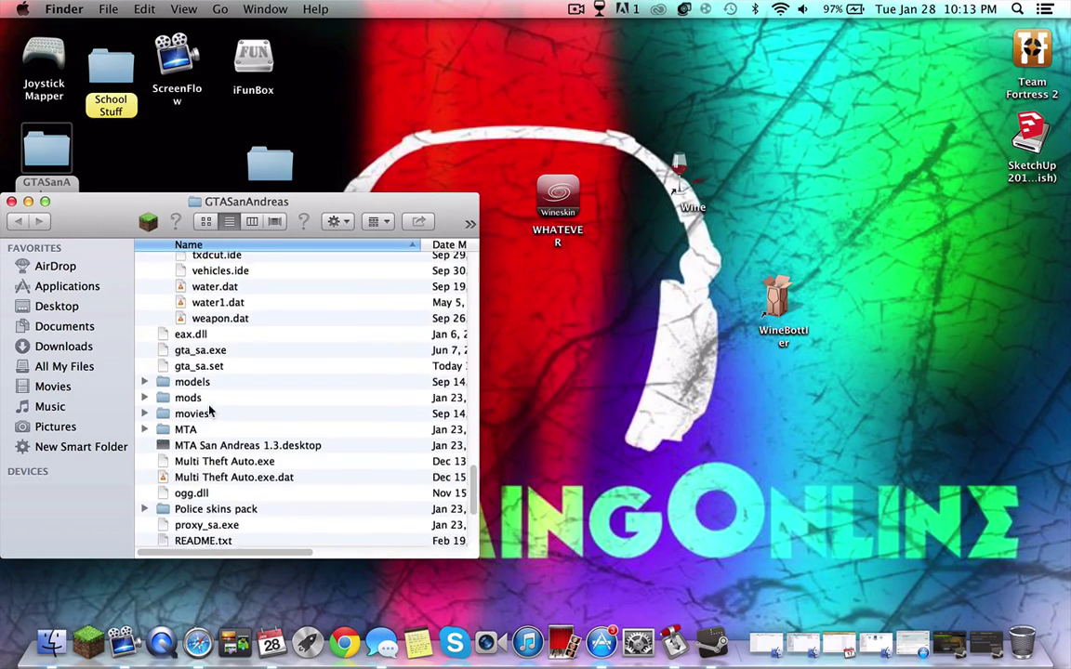
left_click(197, 363)
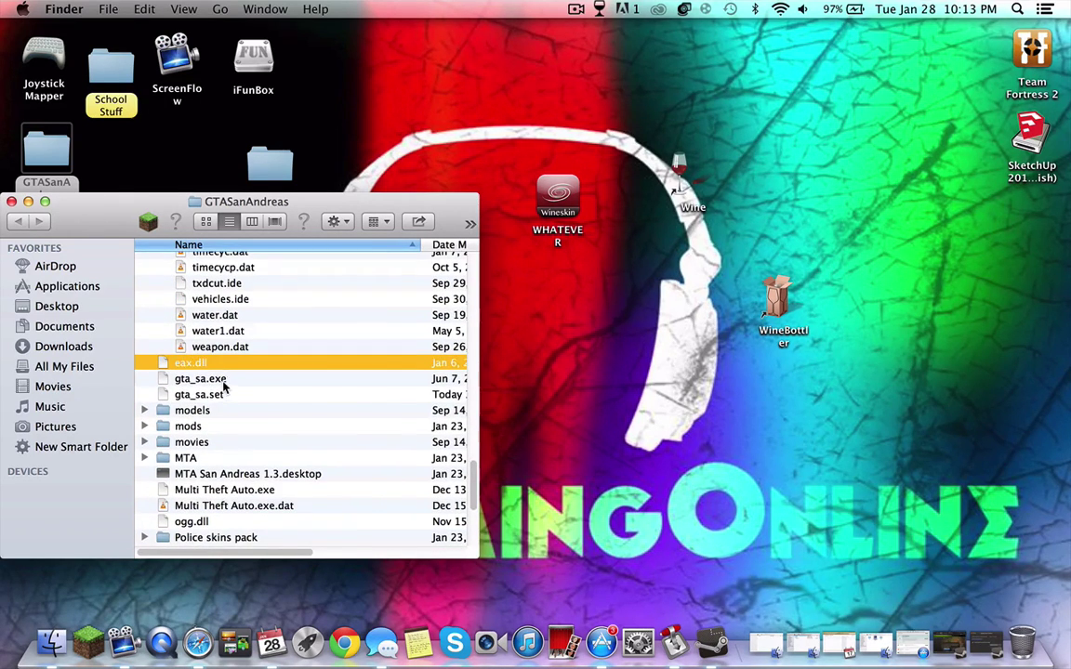
right_click(216, 376)
left_click(204, 346)
left_click(625, 363)
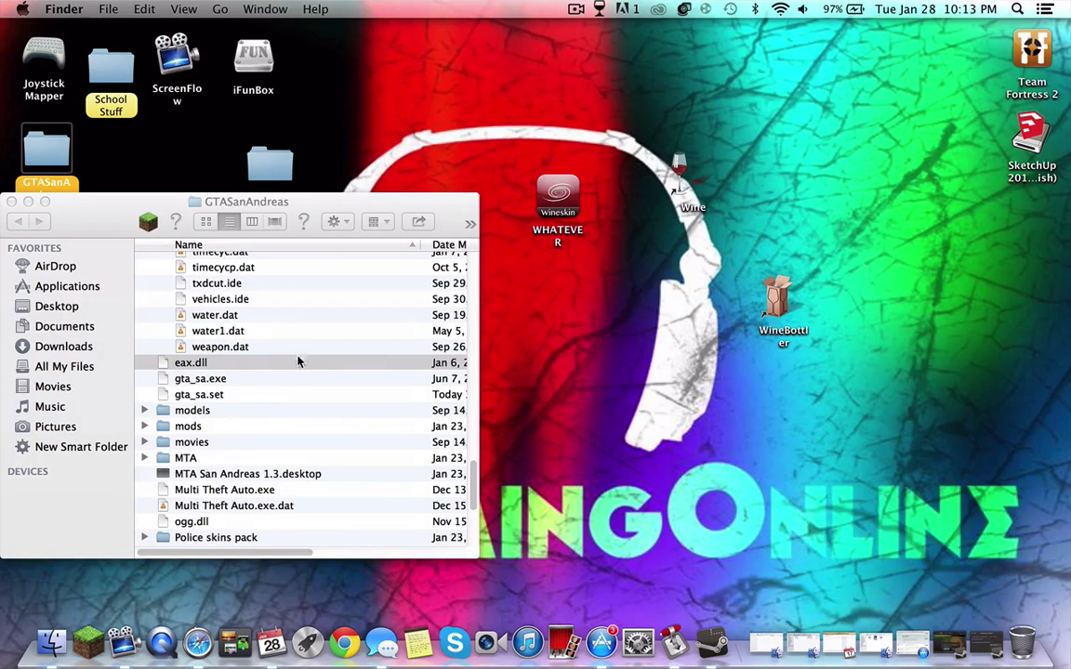
Launch gta_sa.exe from the GTASanAndreas folder, quit the game and close the folder window.
left_click(181, 377)
left_click(195, 379)
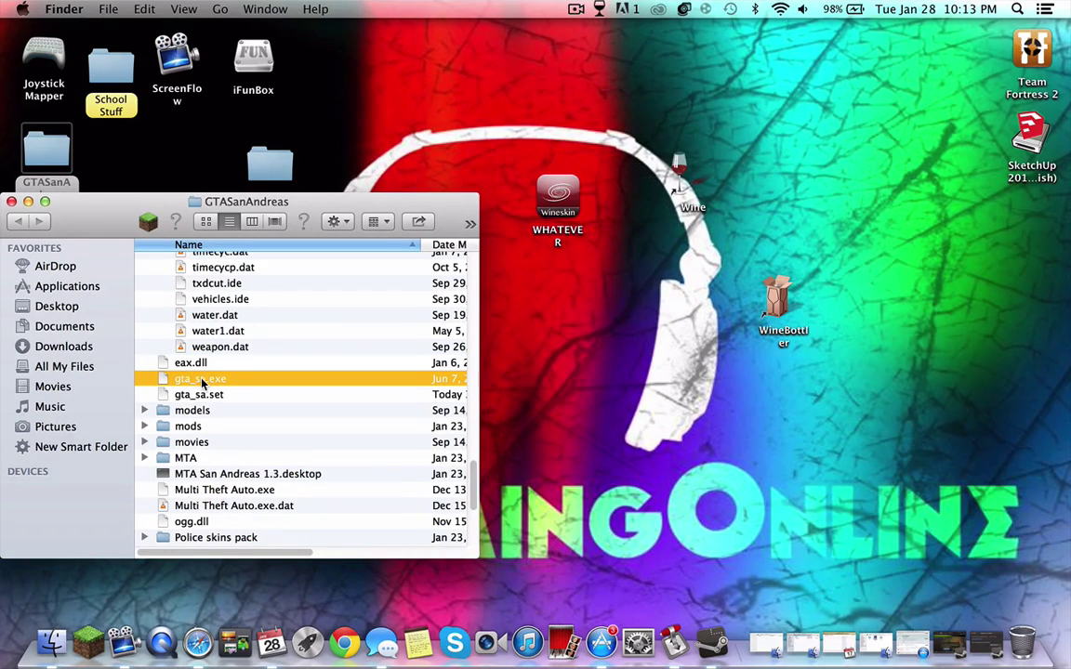
double_click(201, 382)
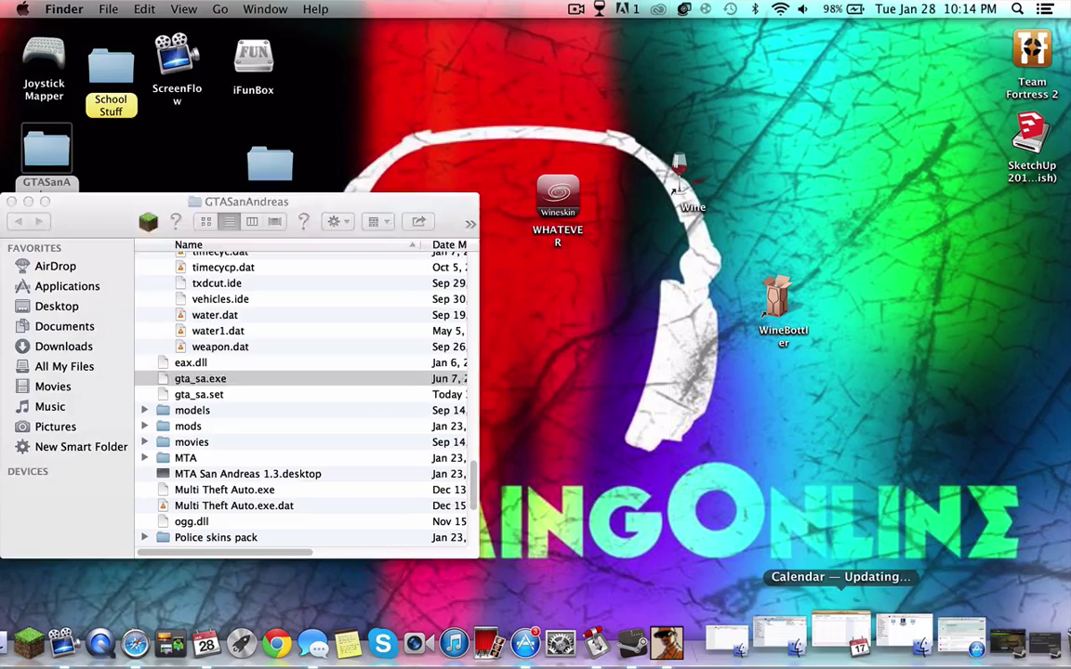
right_click(715, 636)
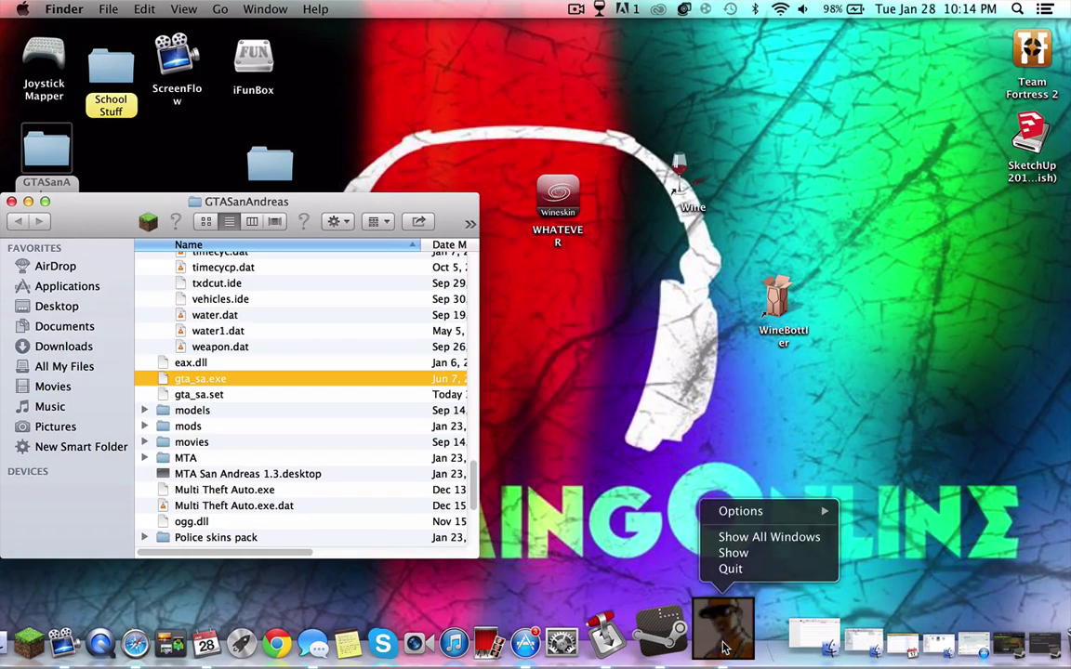
left_click(732, 569)
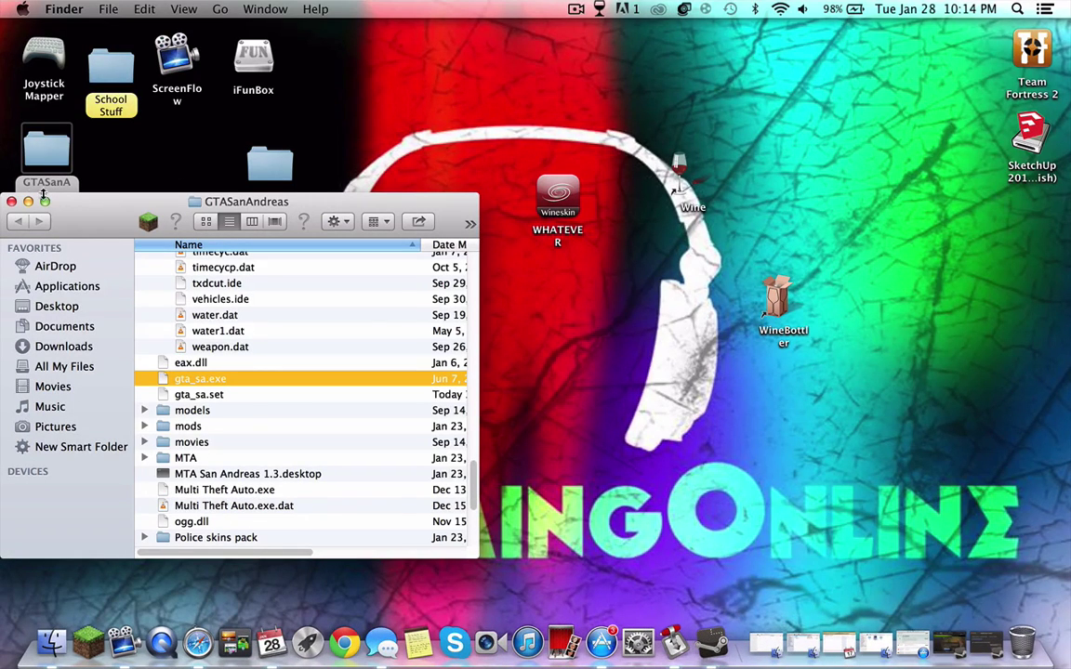
left_click(12, 200)
Move the WHATEVER wrapper from the desktop to the Trash.
left_click(536, 205)
left_click(562, 196)
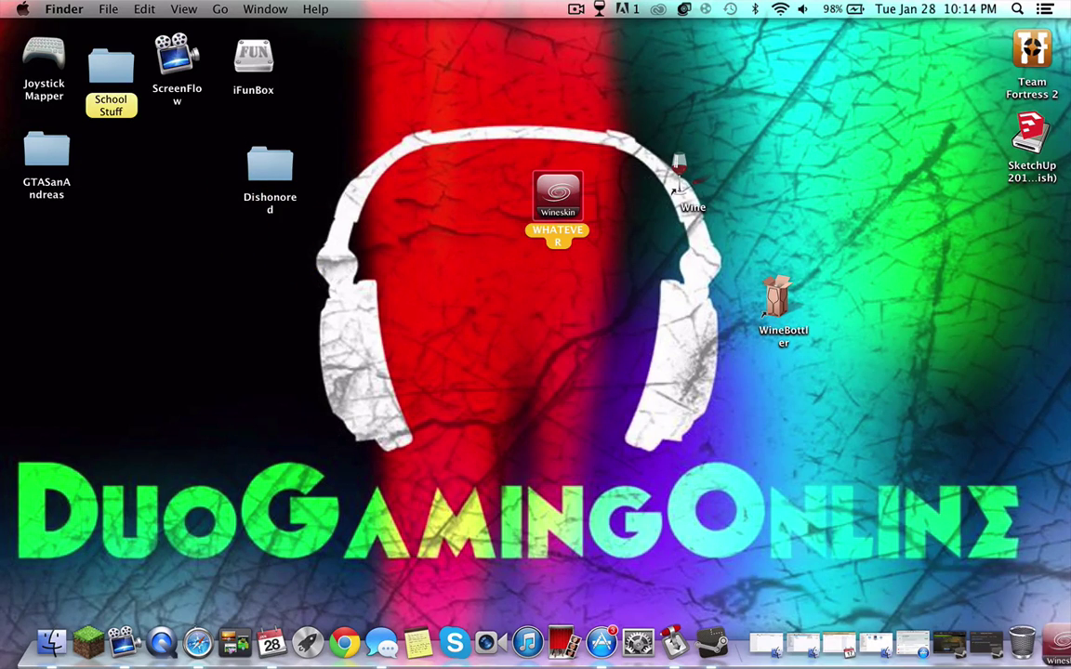
left_click_drag(1058, 645, 1021, 641)
Line up the Wine and WineBottler shortcuts and the Dishonored folder in the desktop row beside the GTASanAndreas folder.
left_click_drag(930, 479, 641, 163)
left_click(696, 174)
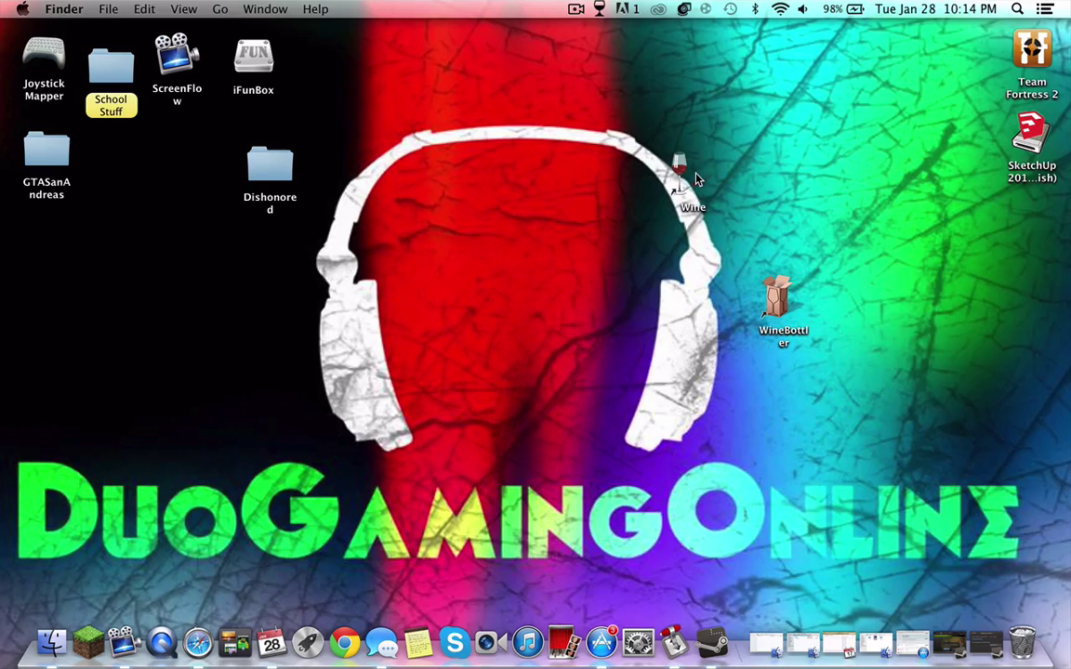
left_click_drag(569, 141, 764, 256)
left_click(542, 132)
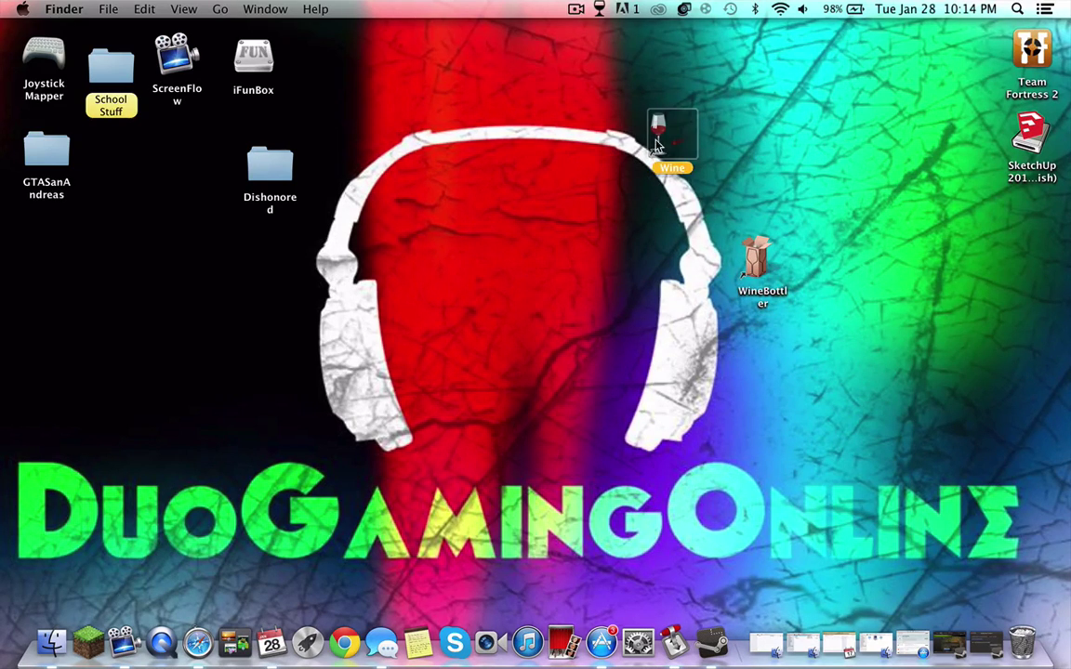
left_click_drag(662, 134, 101, 172)
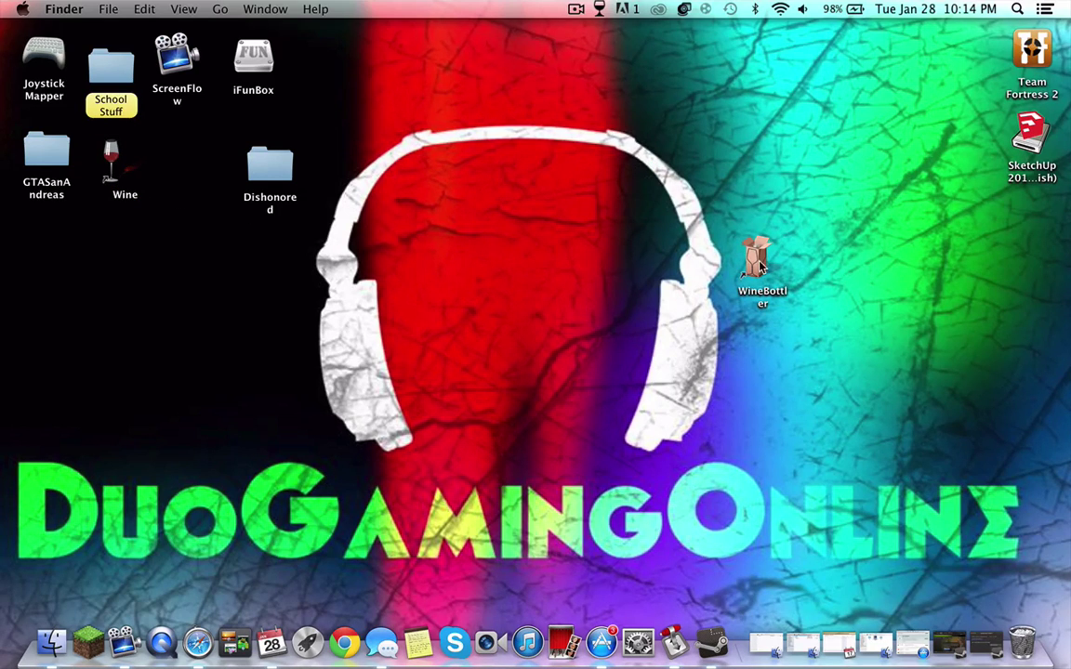
left_click_drag(757, 260, 173, 146)
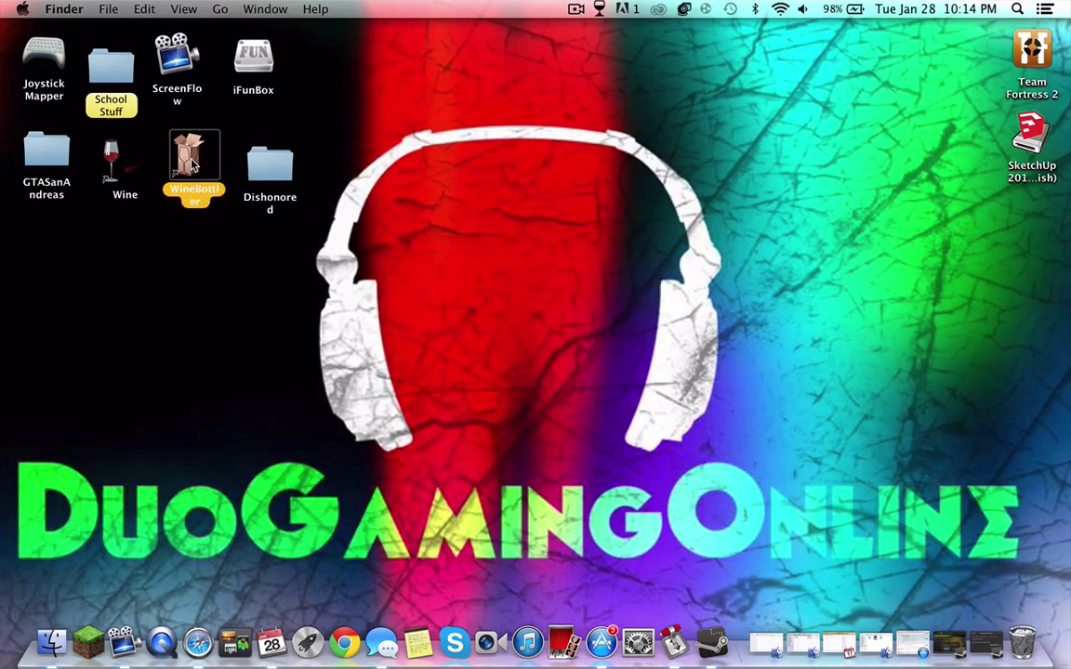
left_click(370, 127)
left_click(275, 167)
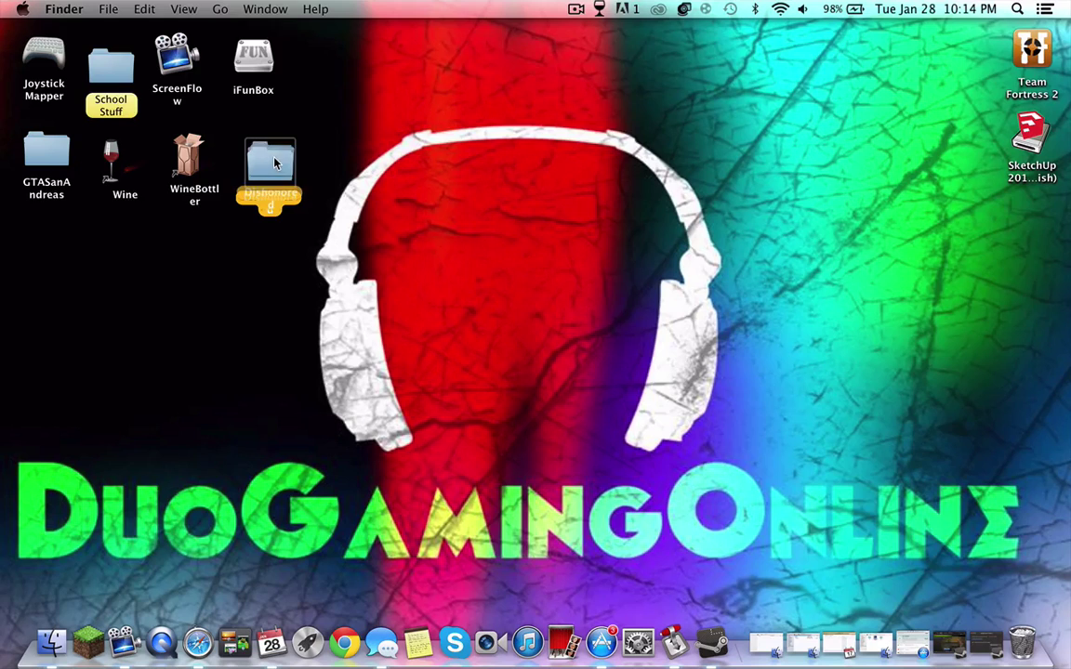
left_click(415, 156)
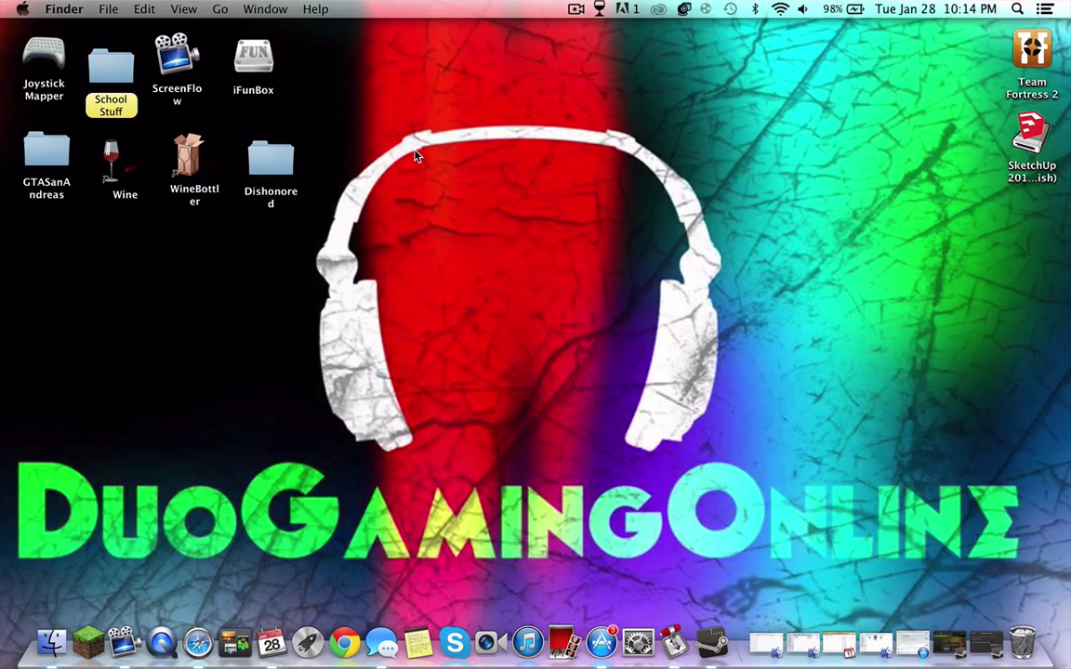
left_click_drag(866, 43, 901, 165)
left_click(577, 8)
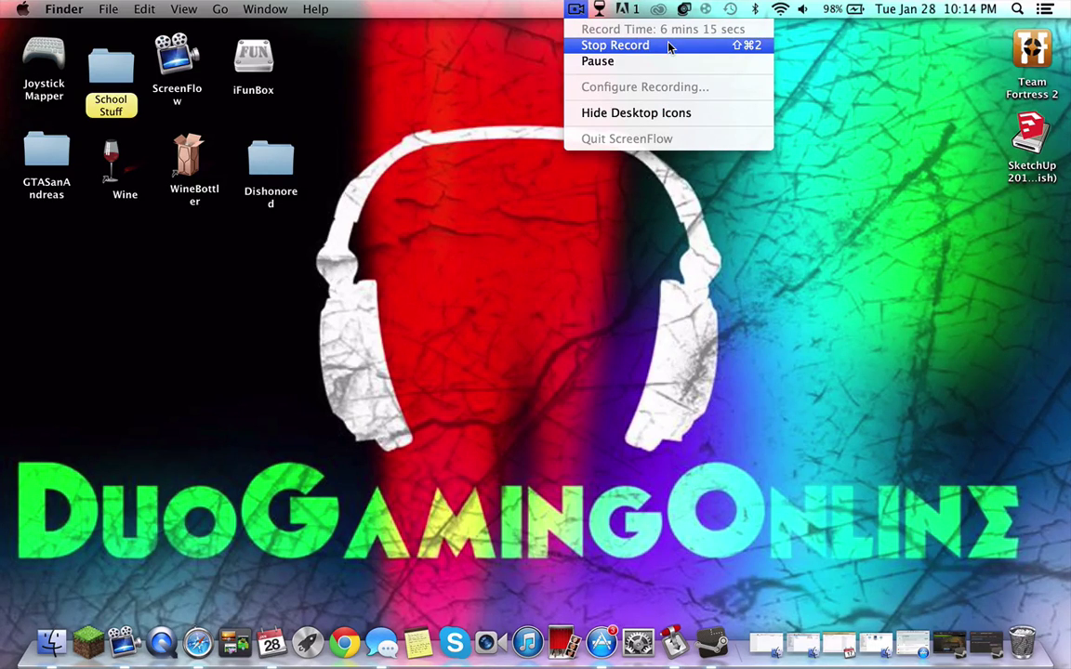